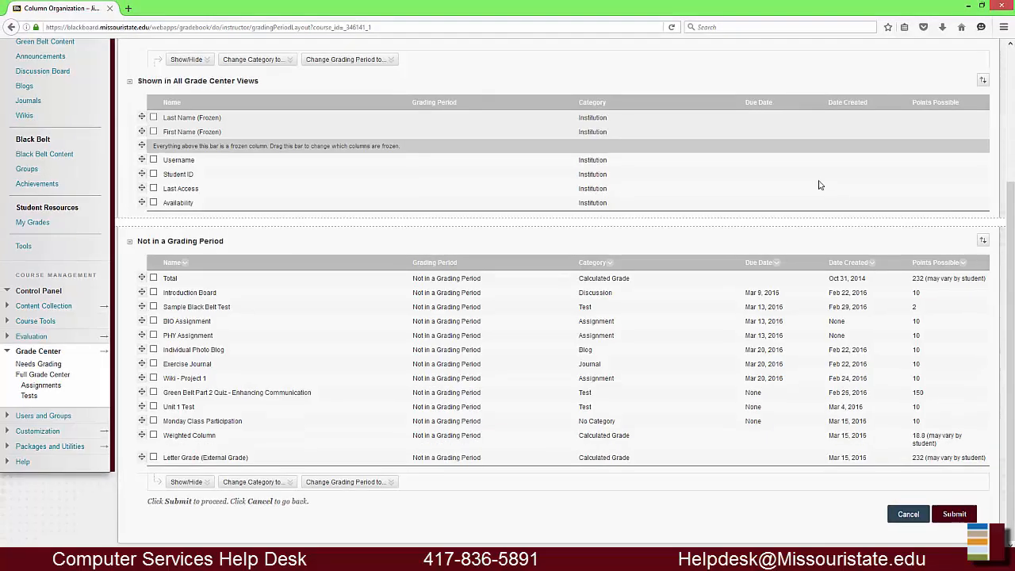
Open the extended help for Column Organization, enlarge its window, read through the topics and close it
{"action": "scroll", "coordinate": [821, 186], "scroll_direction": "up", "scroll_amount": 3}
{"action": "scroll", "coordinate": [822, 188], "scroll_direction": "up", "scroll_amount": 1}
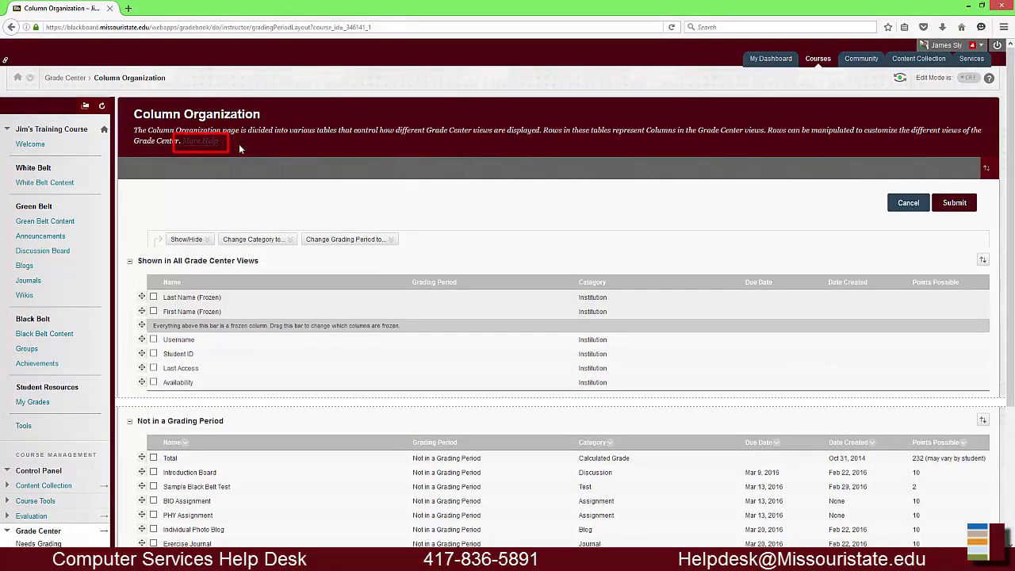
{"action": "left_click", "coordinate": [201, 141]}
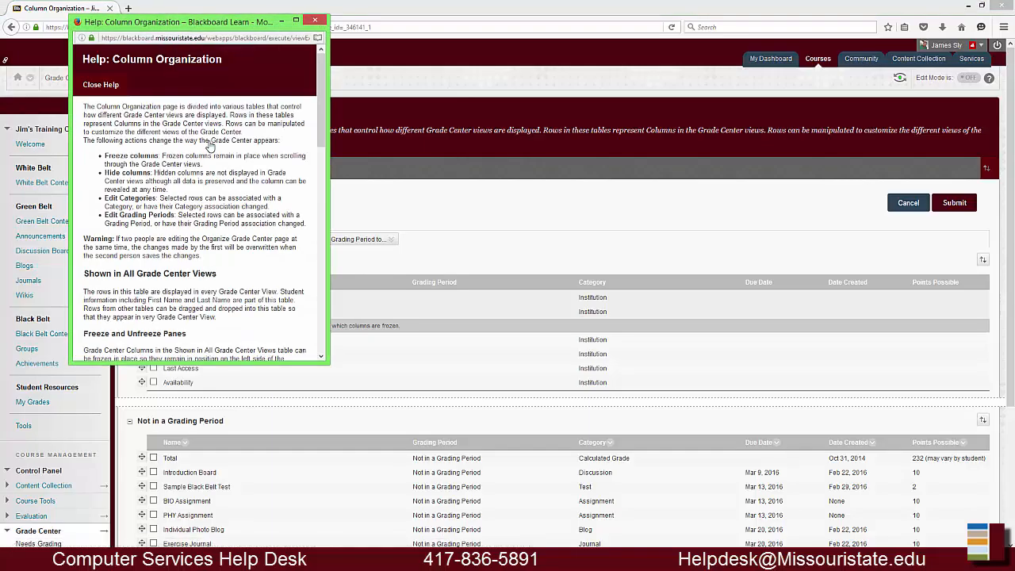
{"action": "left_click_drag", "start_coordinate": [327, 360], "coordinate": [493, 517]}
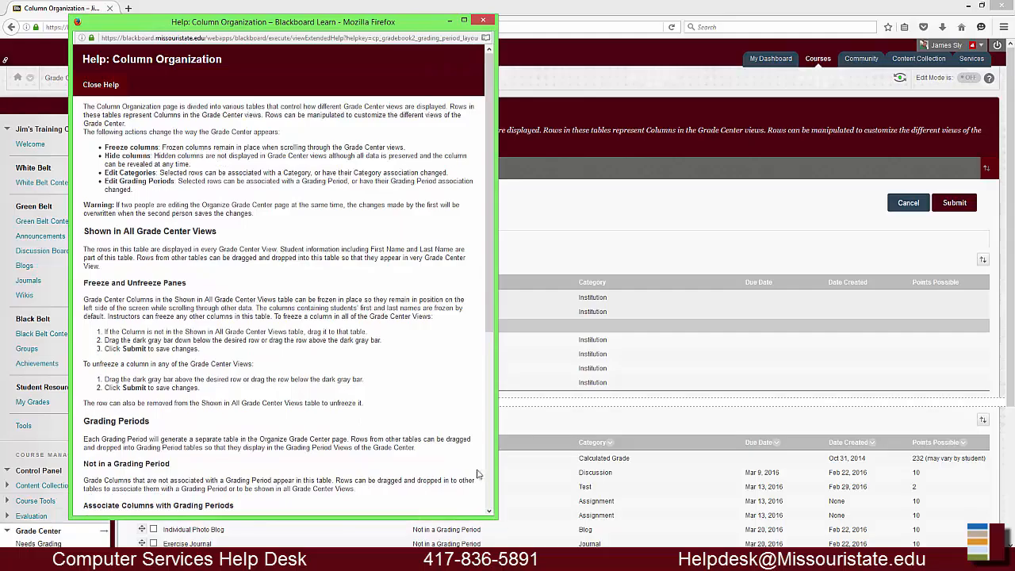
{"action": "scroll", "coordinate": [435, 430], "scroll_direction": "down", "scroll_amount": 6}
{"action": "scroll", "coordinate": [434, 430], "scroll_direction": "down", "scroll_amount": 1}
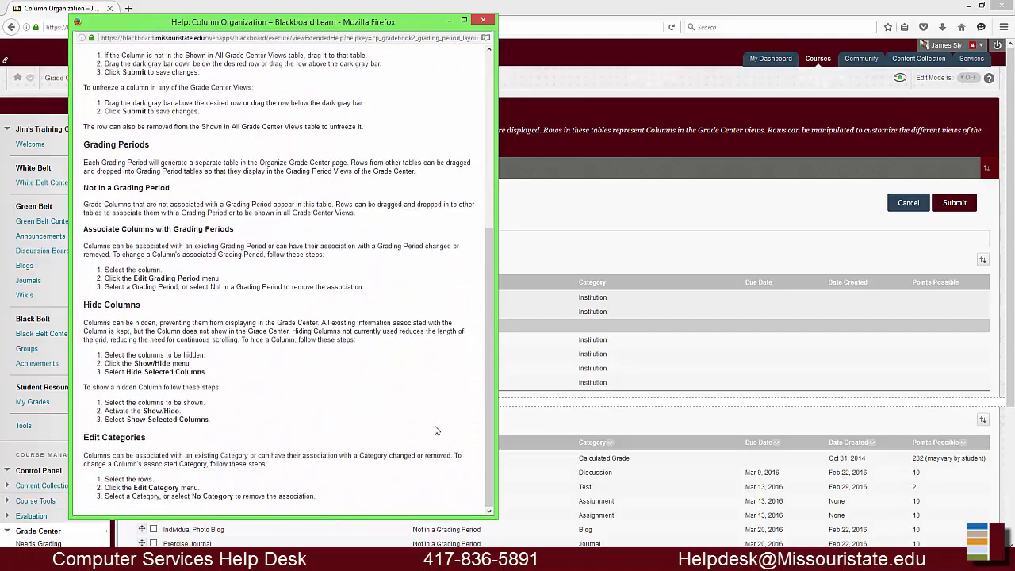
{"action": "scroll", "coordinate": [434, 431], "scroll_direction": "up", "scroll_amount": 6}
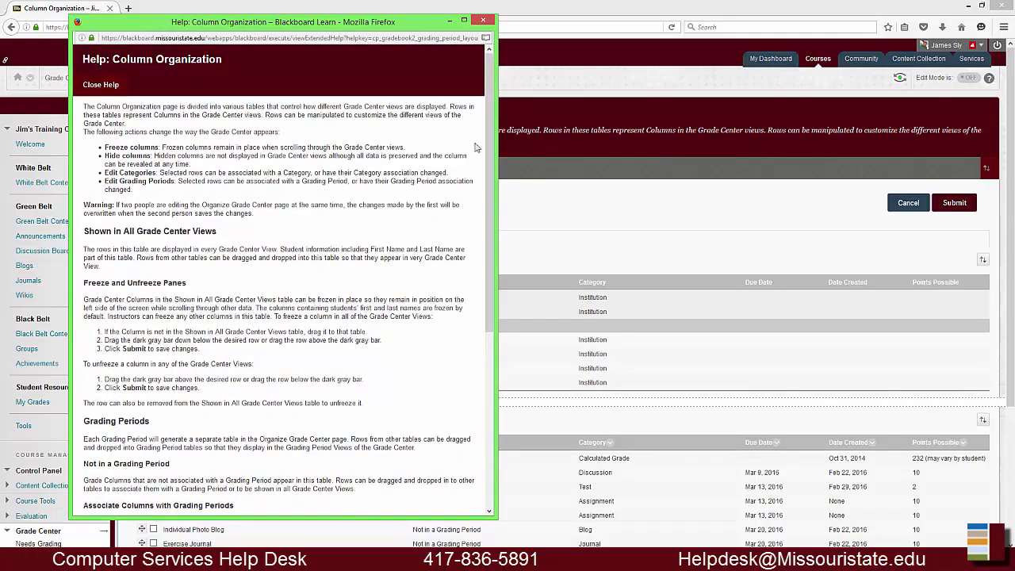
{"action": "left_click", "coordinate": [483, 20]}
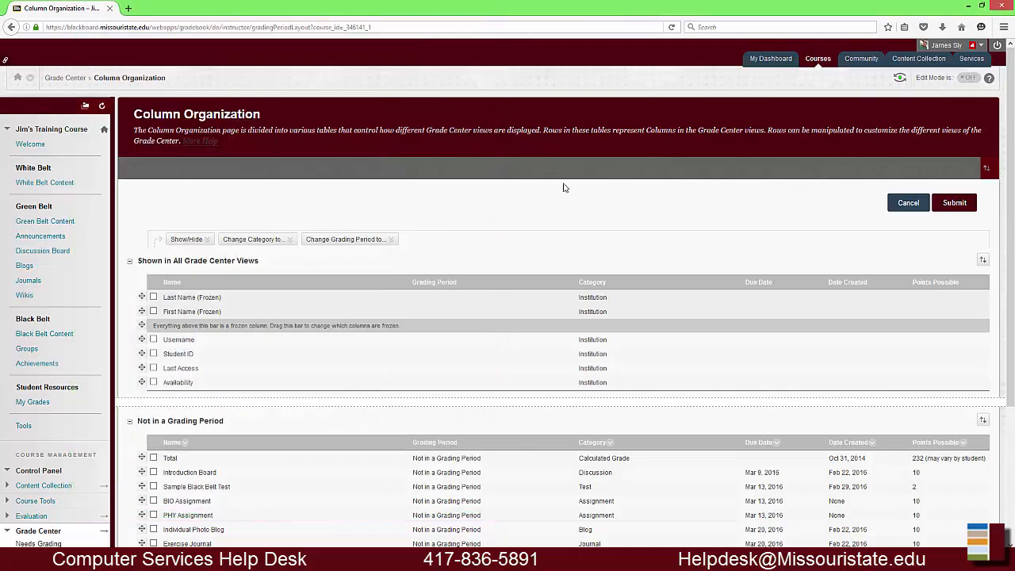
Move the First Name row above Last Name in the frozen columns, submit the new order and check it in the grade grid
{"action": "scroll", "coordinate": [704, 225], "scroll_direction": "down", "scroll_amount": 4}
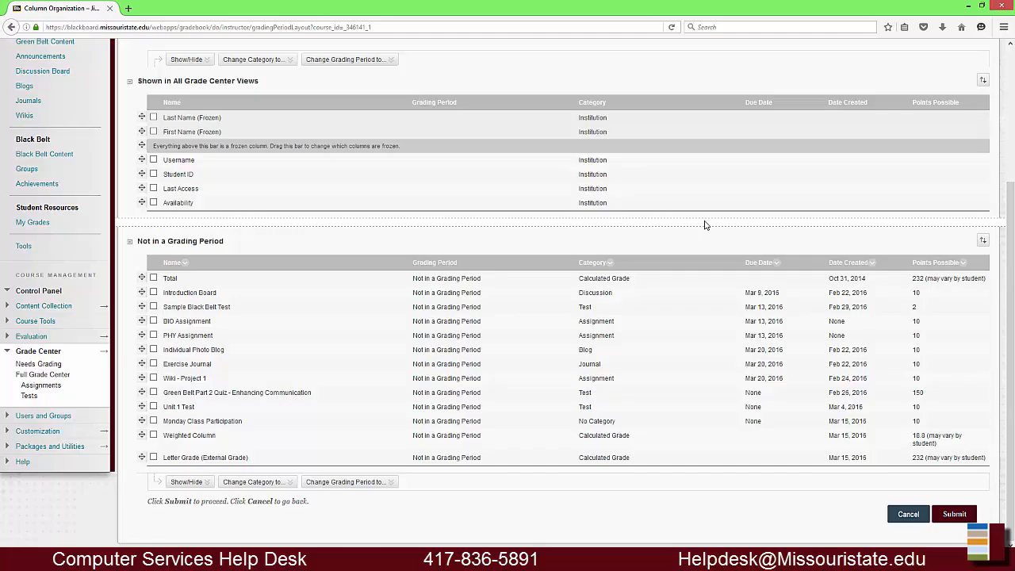
{"action": "left_click_drag", "start_coordinate": [143, 133], "coordinate": [139, 113]}
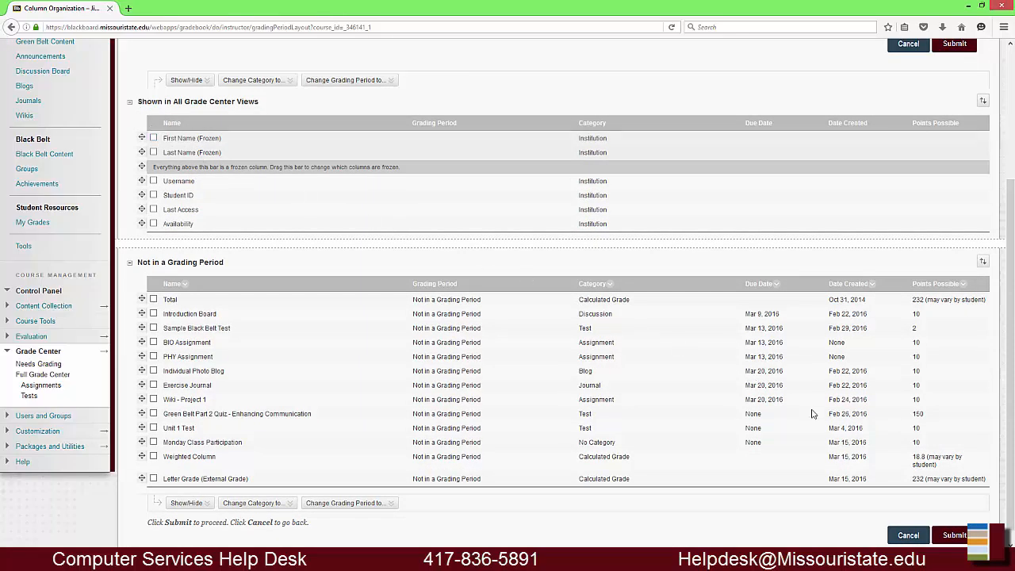
{"action": "left_click", "coordinate": [961, 541]}
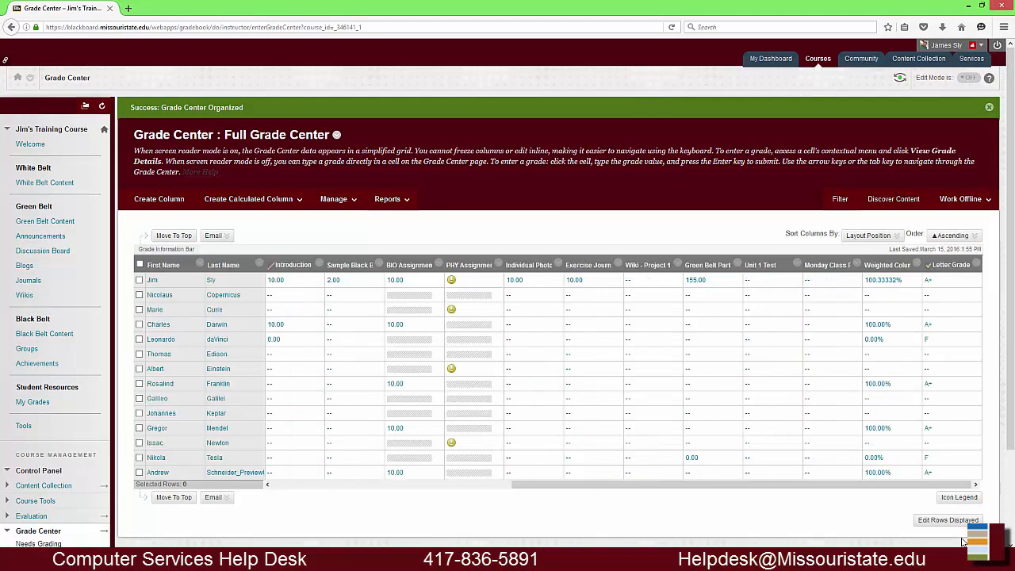
{"action": "left_click_drag", "start_coordinate": [816, 484], "coordinate": [604, 485]}
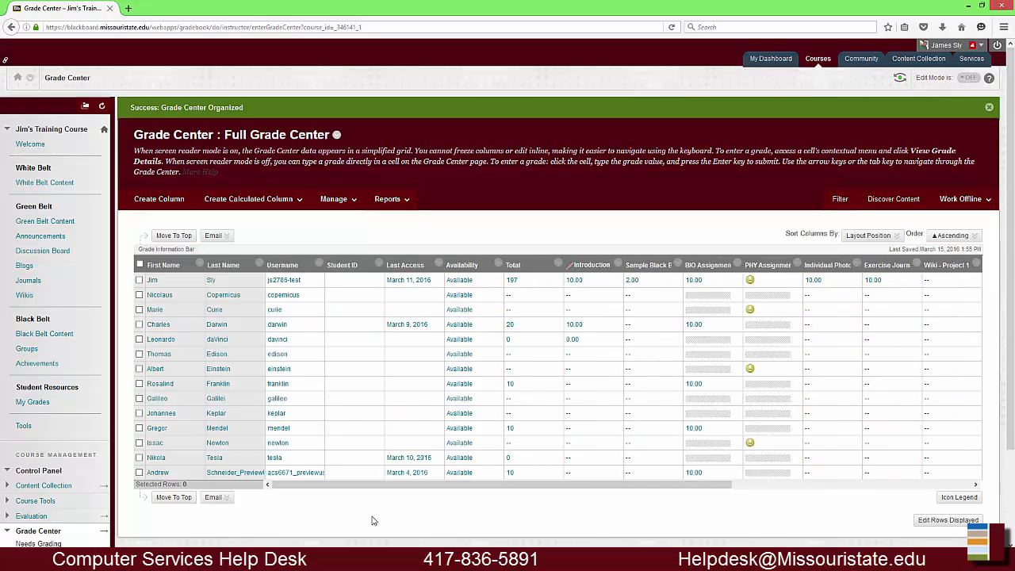
Reopen Column Organization and examine the show/hide, category and grading period options for columns
{"action": "left_click", "coordinate": [332, 199]}
{"action": "left_click", "coordinate": [336, 288]}
{"action": "scroll", "coordinate": [337, 292], "scroll_direction": "down", "scroll_amount": 3}
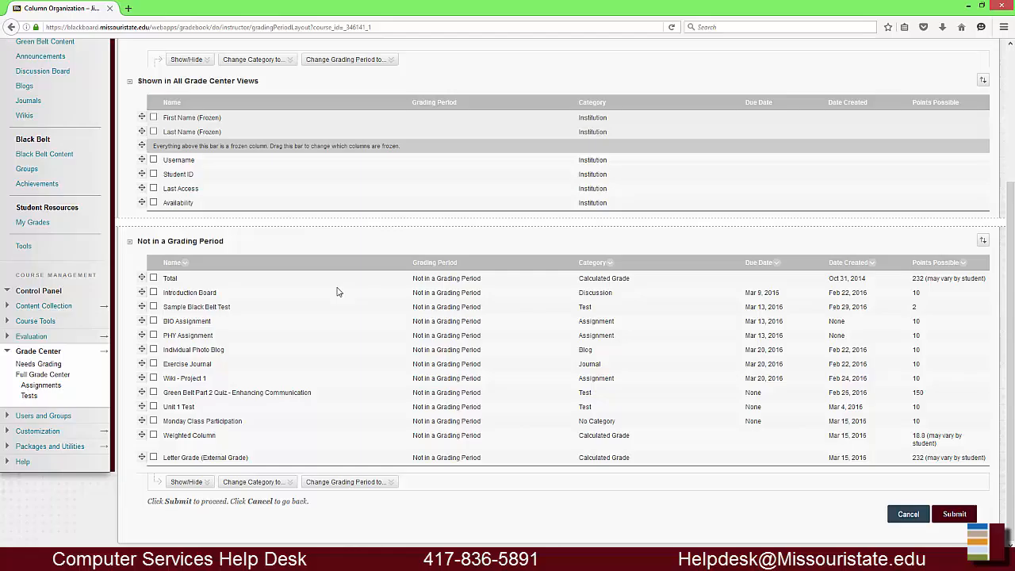
{"action": "left_click", "coordinate": [206, 482]}
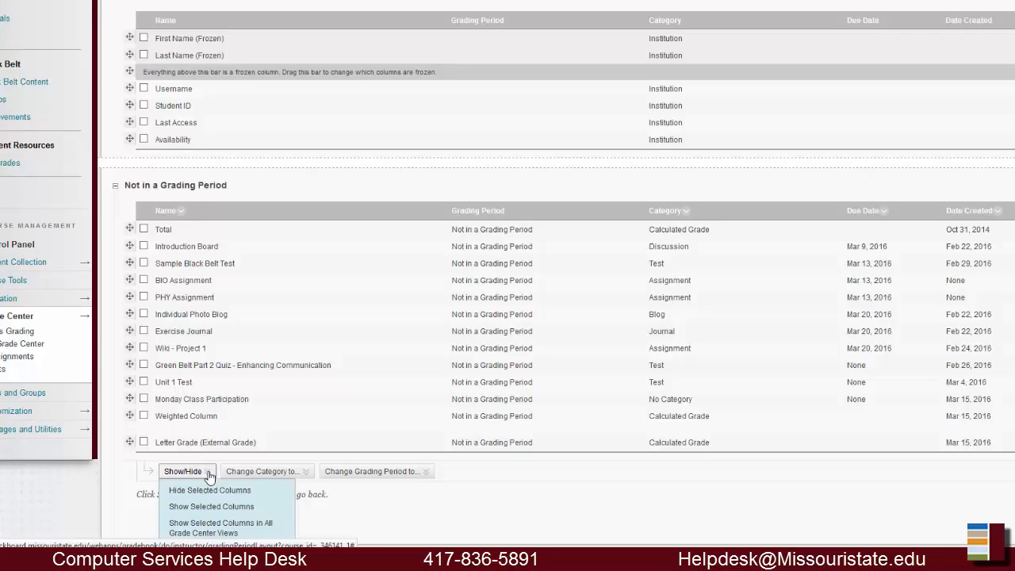
{"action": "left_click", "coordinate": [297, 473]}
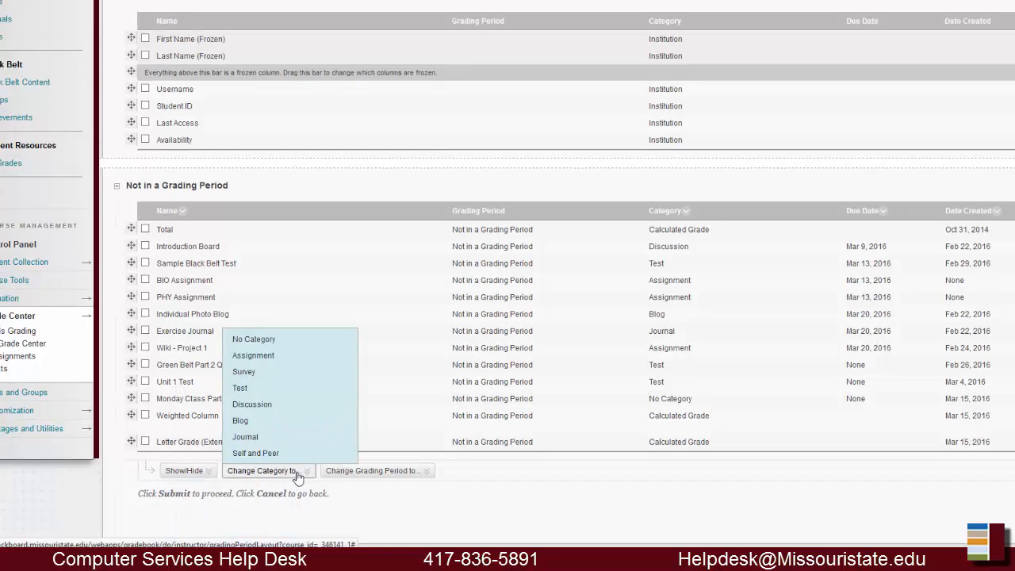
{"action": "left_click", "coordinate": [337, 471]}
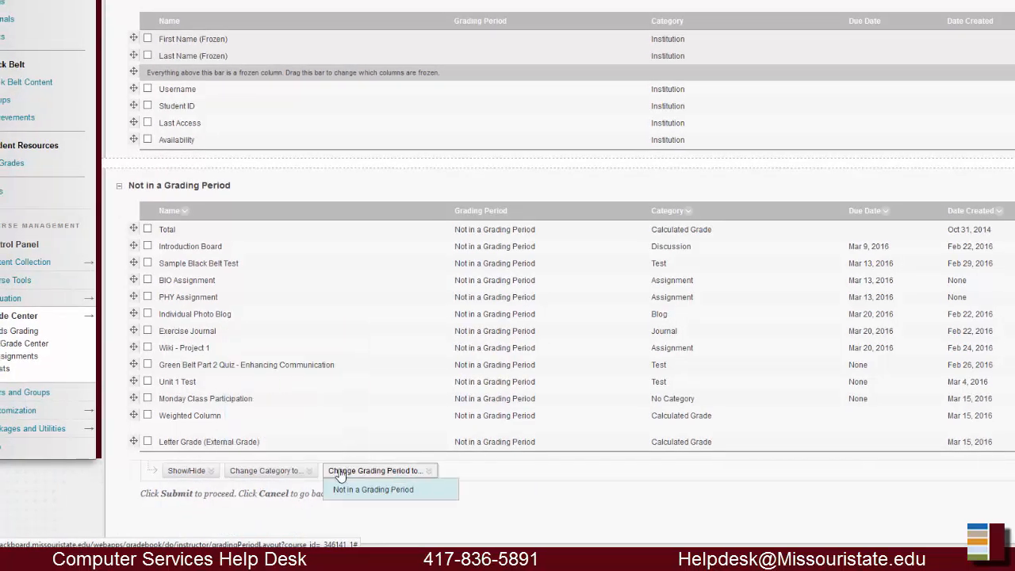
Hide the Introduction Board and Sample Black Belt Test columns from the Grade Center view and submit the changes
{"action": "left_click", "coordinate": [190, 473]}
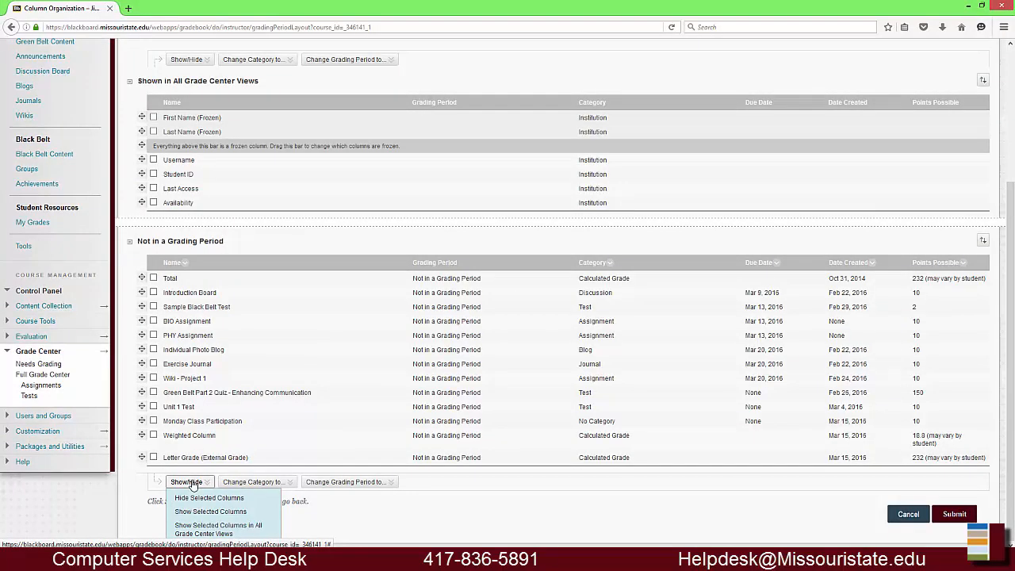
{"action": "left_click", "coordinate": [209, 497]}
{"action": "scroll", "coordinate": [182, 361], "scroll_direction": "up", "scroll_amount": 1}
{"action": "left_click", "coordinate": [153, 365]}
{"action": "left_click", "coordinate": [190, 540]}
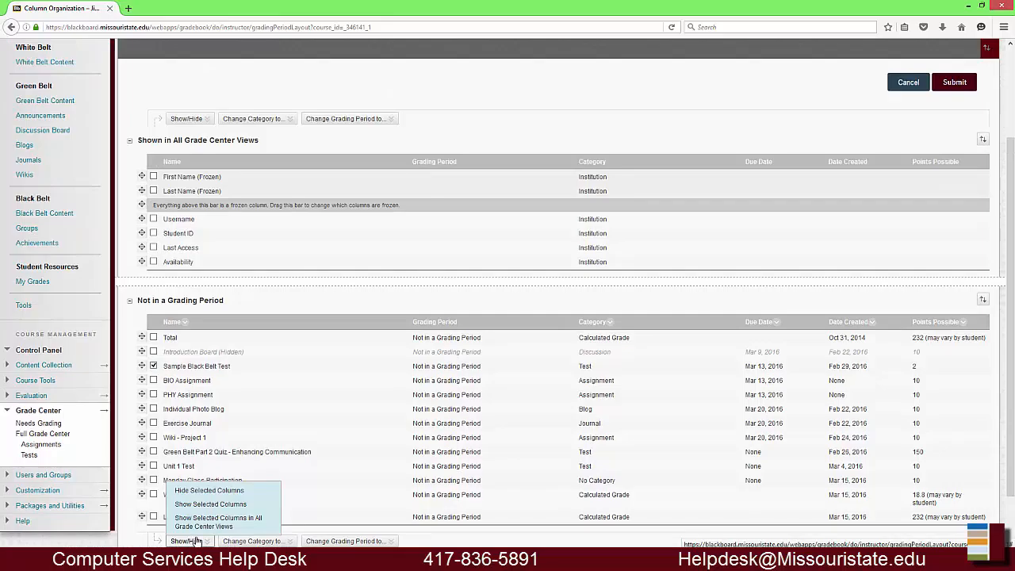
{"action": "left_click", "coordinate": [218, 490]}
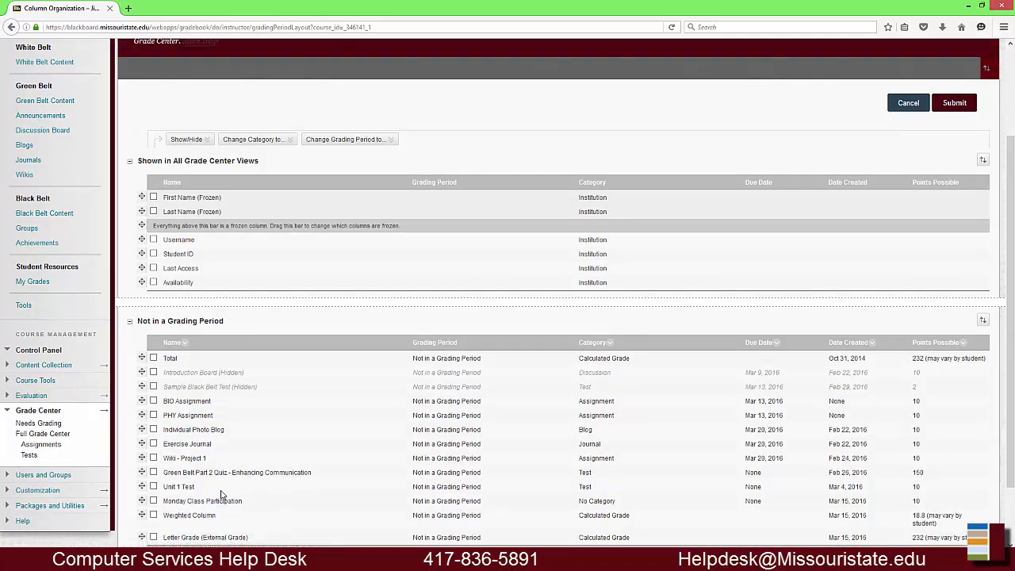
{"action": "scroll", "coordinate": [727, 403], "scroll_direction": "down", "scroll_amount": 2}
{"action": "left_click", "coordinate": [951, 517]}
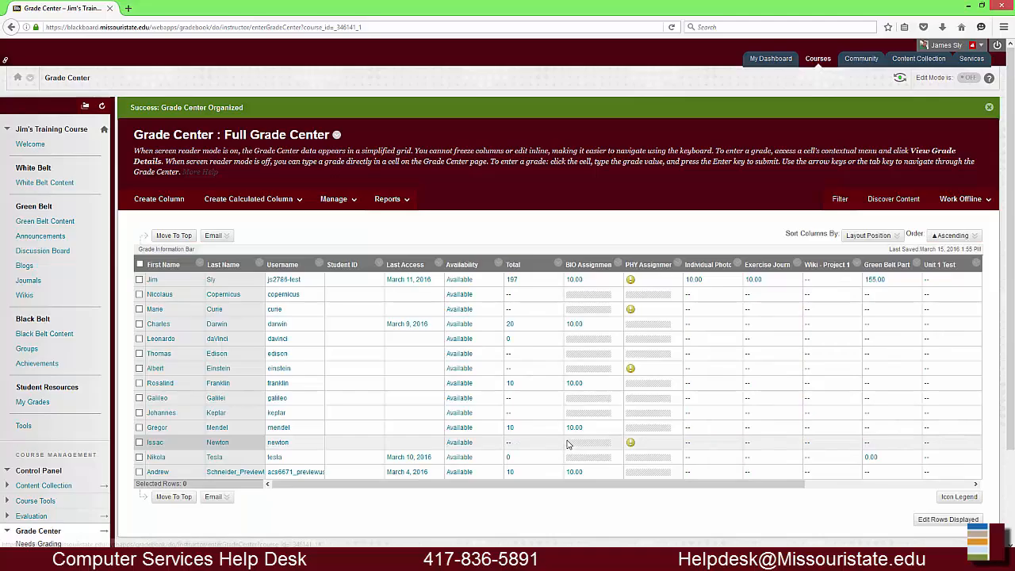
Check which items students see in My Grades using student preview, and exit with the preview user and all data deleted
{"action": "left_click", "coordinate": [898, 77]}
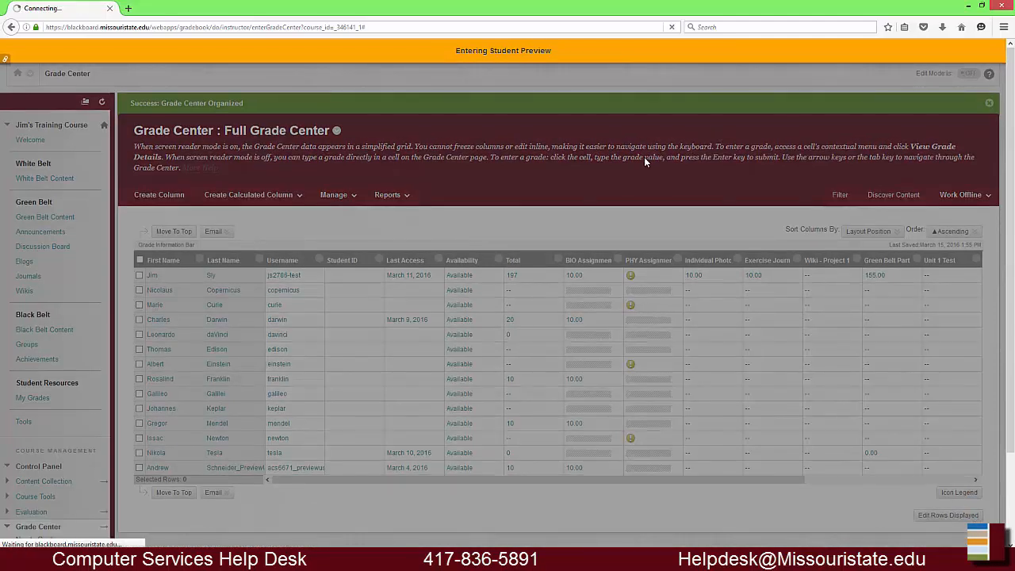
{"action": "left_click", "coordinate": [24, 416]}
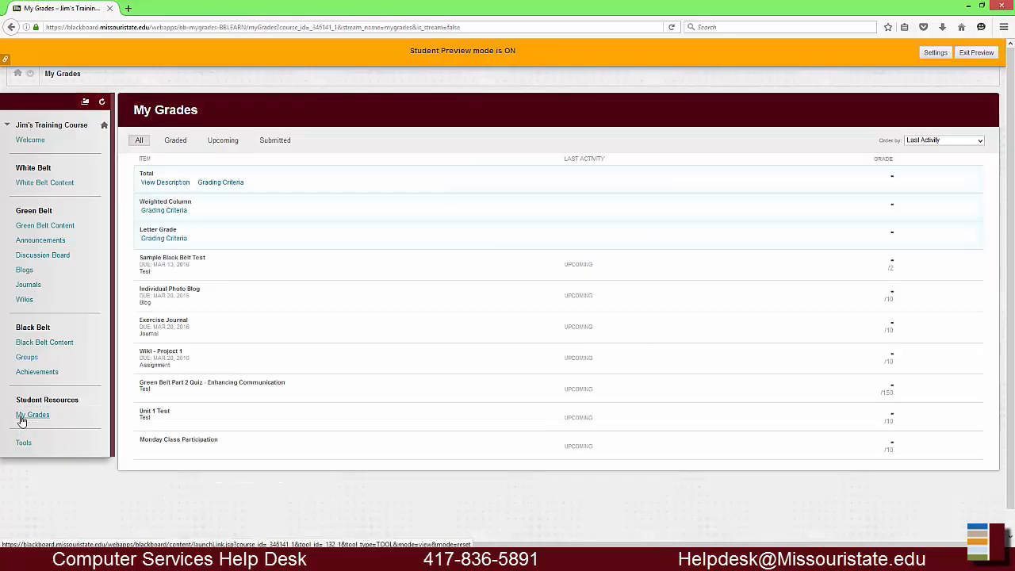
{"action": "left_click", "coordinate": [973, 53]}
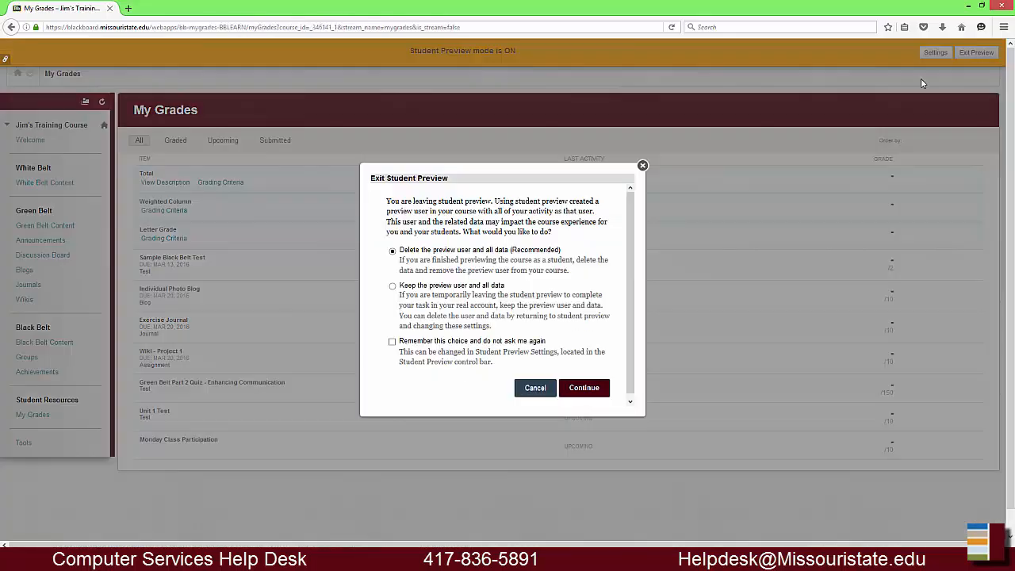
{"action": "left_click", "coordinate": [584, 387]}
Hide the Introduction Board column from students in the Full Grade Center
{"action": "scroll", "coordinate": [30, 447], "scroll_direction": "down", "scroll_amount": 3}
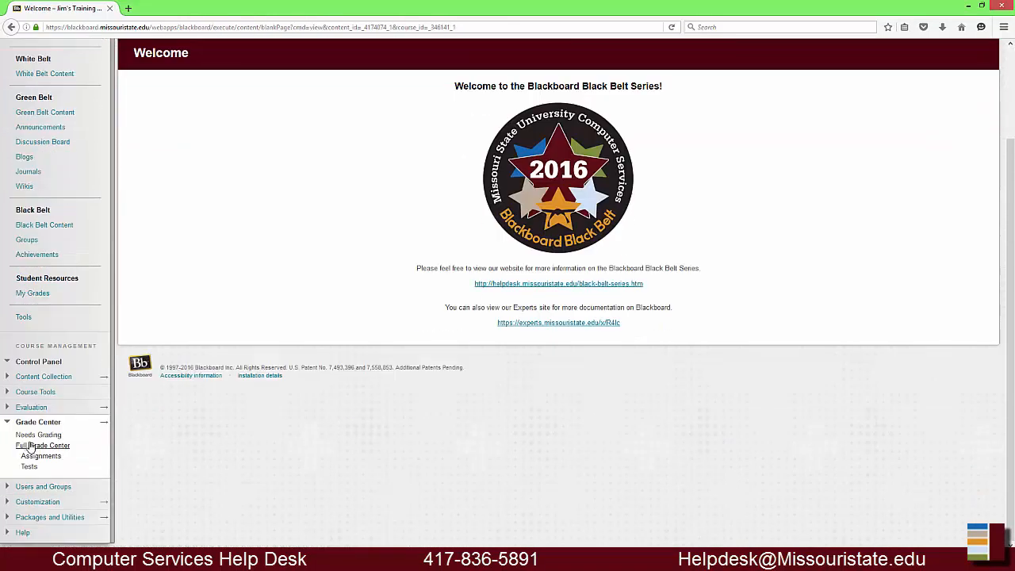
{"action": "left_click", "coordinate": [30, 446]}
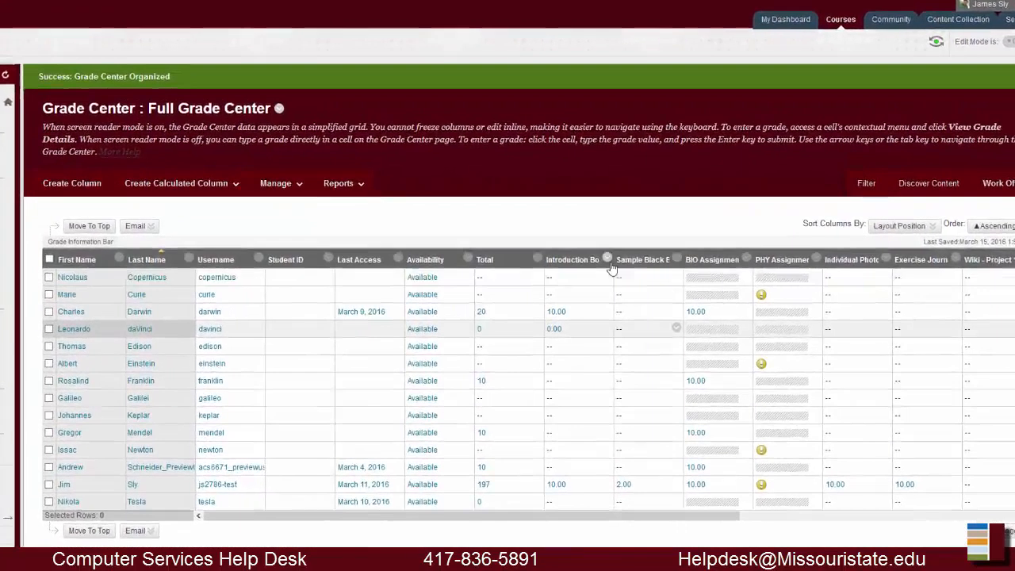
{"action": "left_click", "coordinate": [618, 264]}
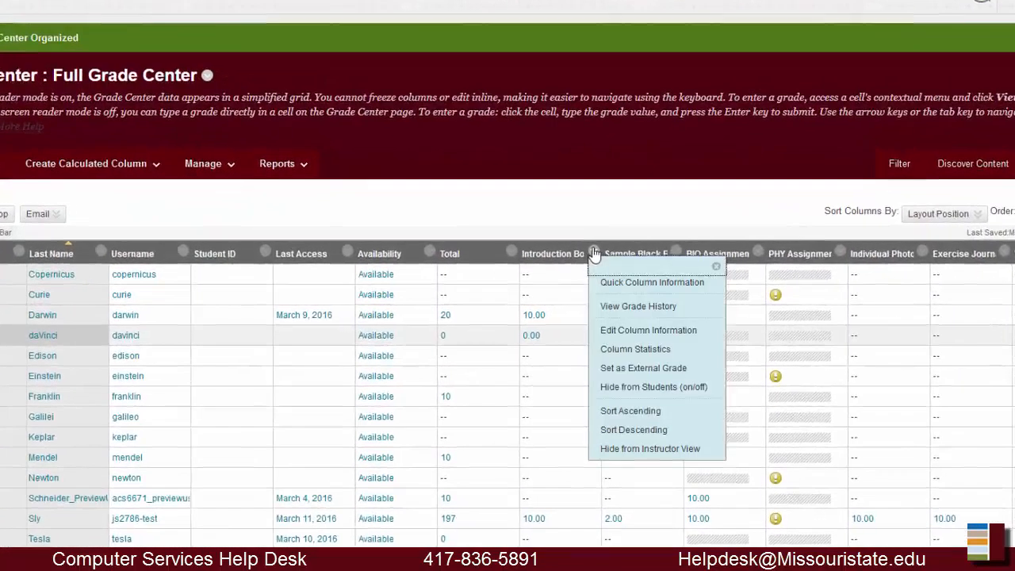
{"action": "left_click", "coordinate": [594, 251]}
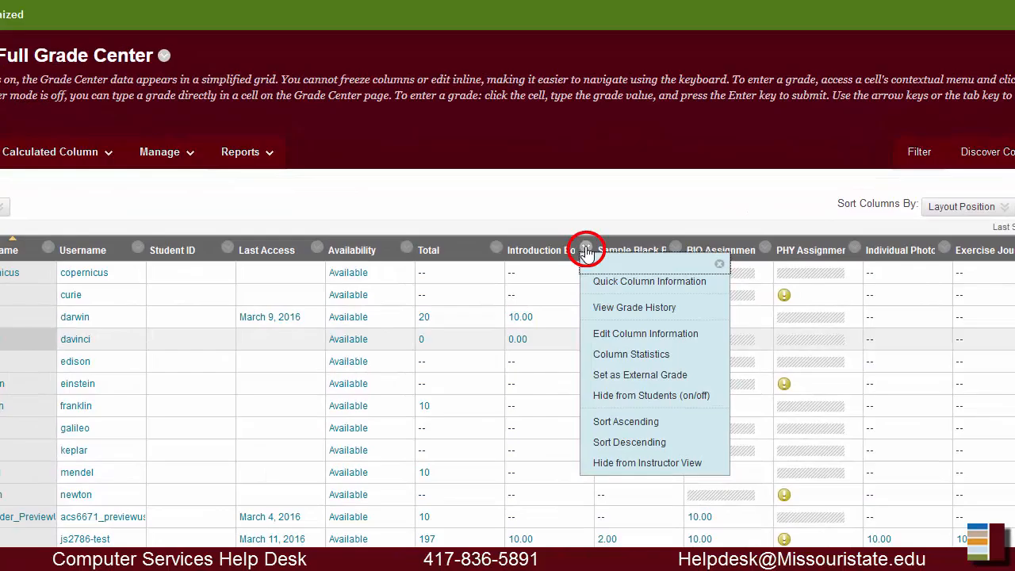
{"action": "left_click", "coordinate": [608, 401]}
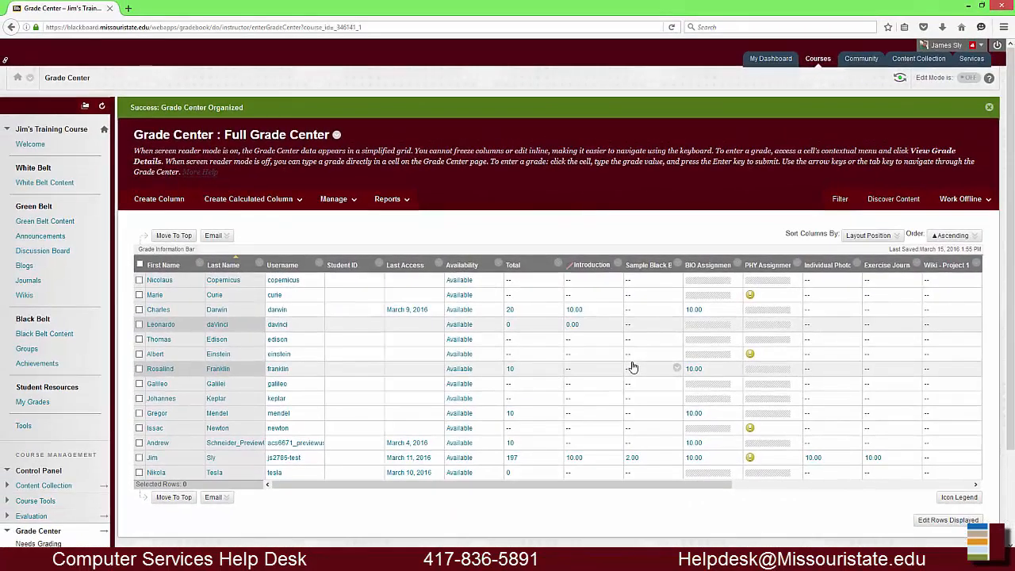
Check in student preview whether My Grades lists Introduction Board, and leave the preview, deleting the preview user and data
{"action": "left_click", "coordinate": [900, 77]}
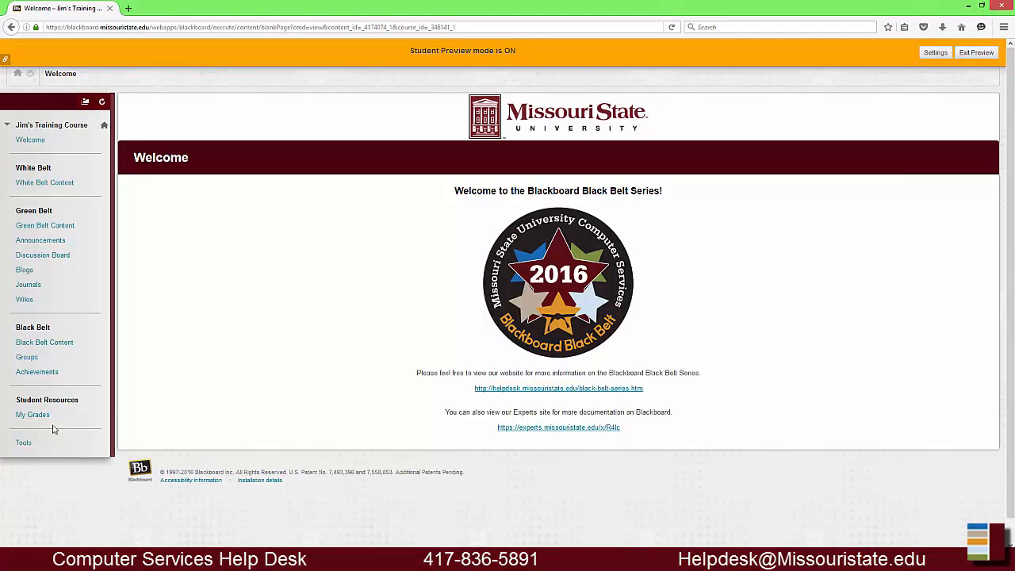
{"action": "left_click", "coordinate": [34, 413]}
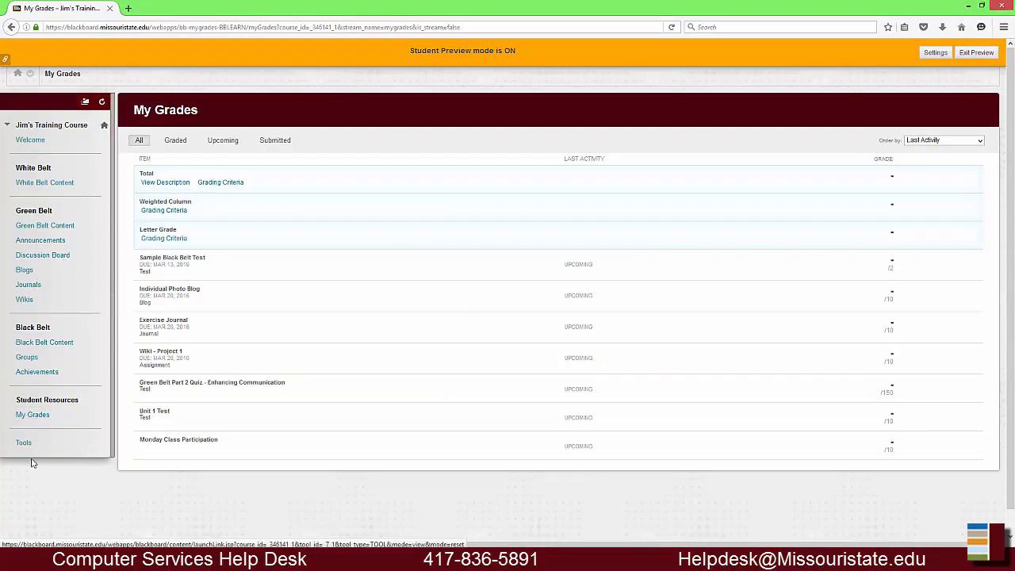
{"action": "left_click", "coordinate": [975, 52]}
{"action": "left_click", "coordinate": [591, 388]}
Return to Column Organization from the Full Grade Center, review the column tables and submit the page without changes
{"action": "left_click", "coordinate": [56, 448]}
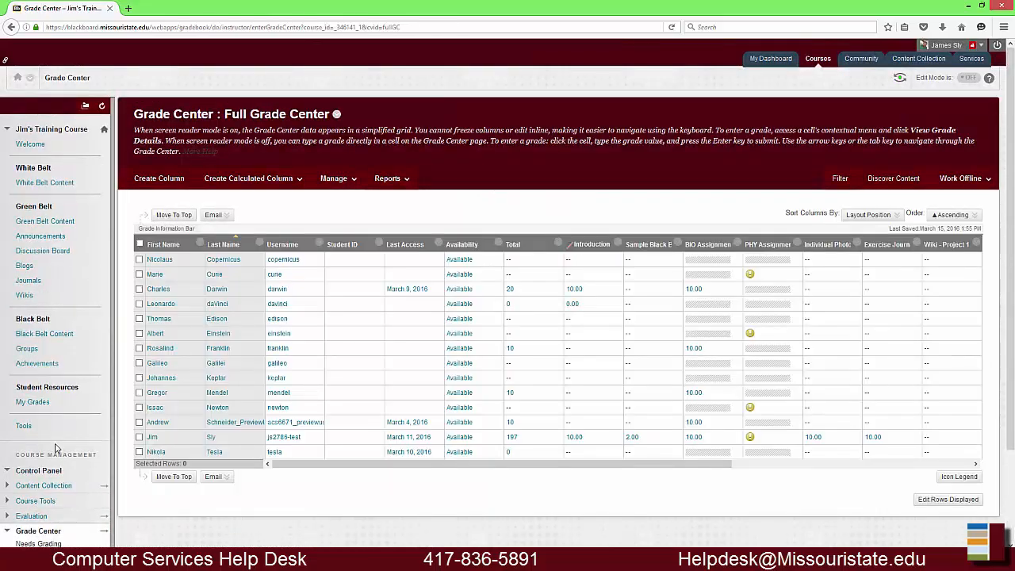
{"action": "left_click", "coordinate": [341, 179]}
{"action": "left_click", "coordinate": [350, 267]}
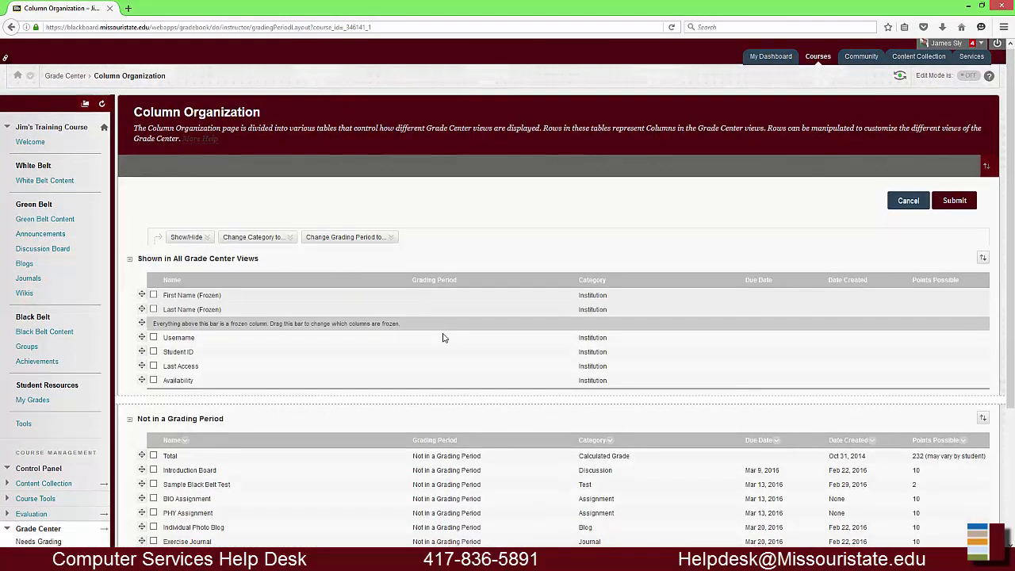
{"action": "scroll", "coordinate": [489, 529], "scroll_direction": "down", "scroll_amount": 5}
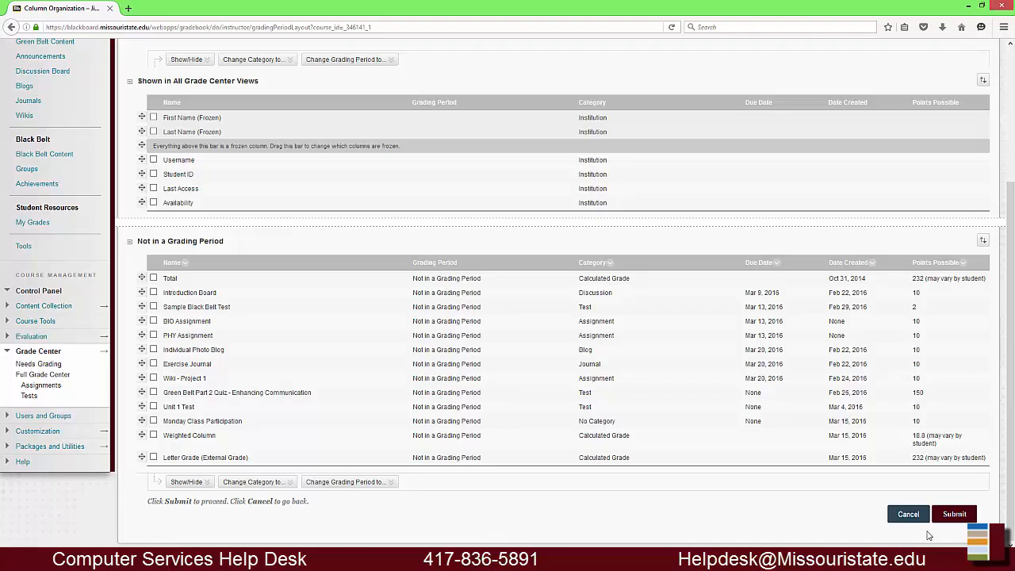
{"action": "left_click", "coordinate": [954, 514]}
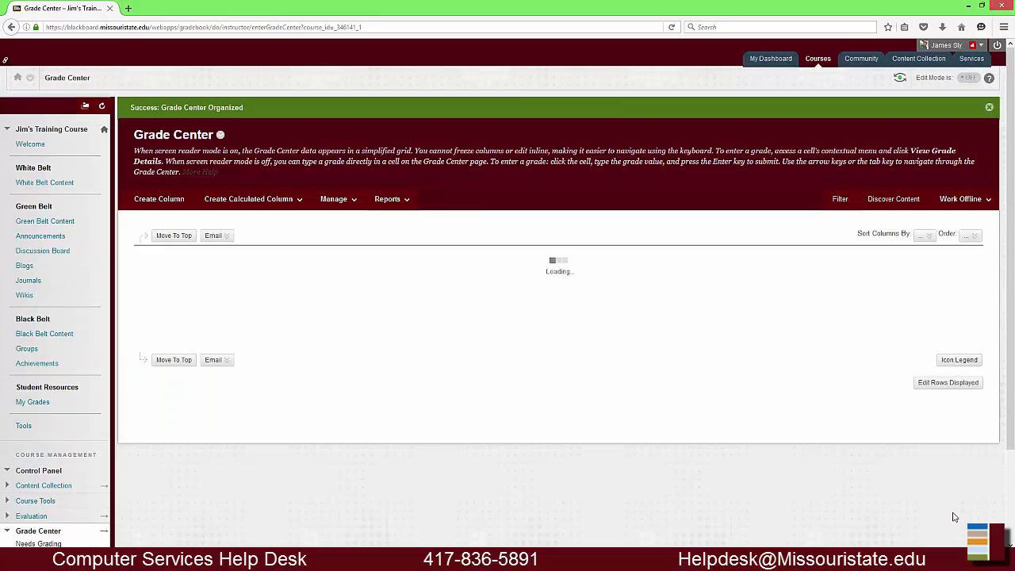
Create a grading period named Unit 1 with no dates and submit it
{"action": "left_click", "coordinate": [387, 199]}
{"action": "left_click", "coordinate": [335, 199]}
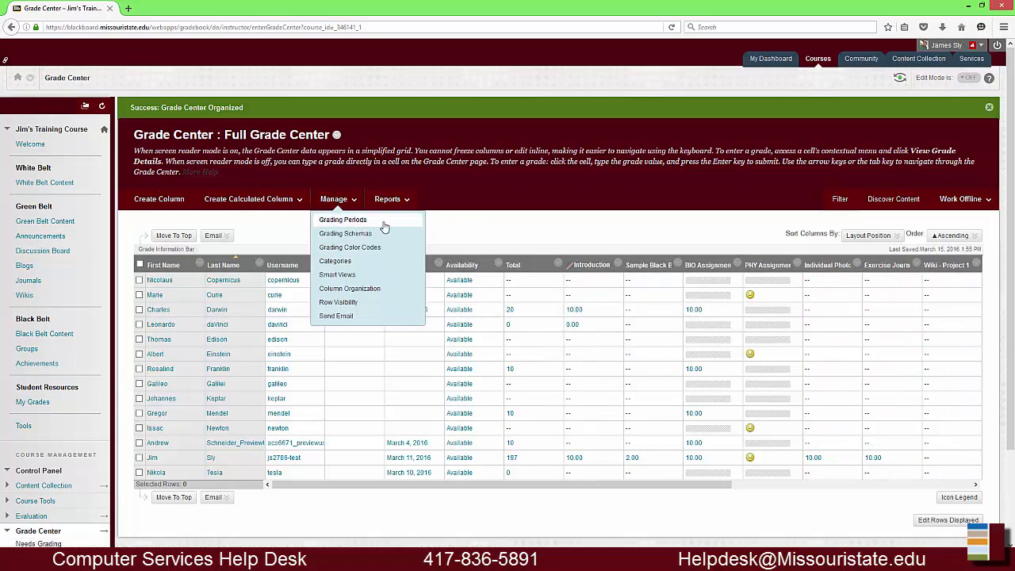
{"action": "left_click", "coordinate": [342, 219]}
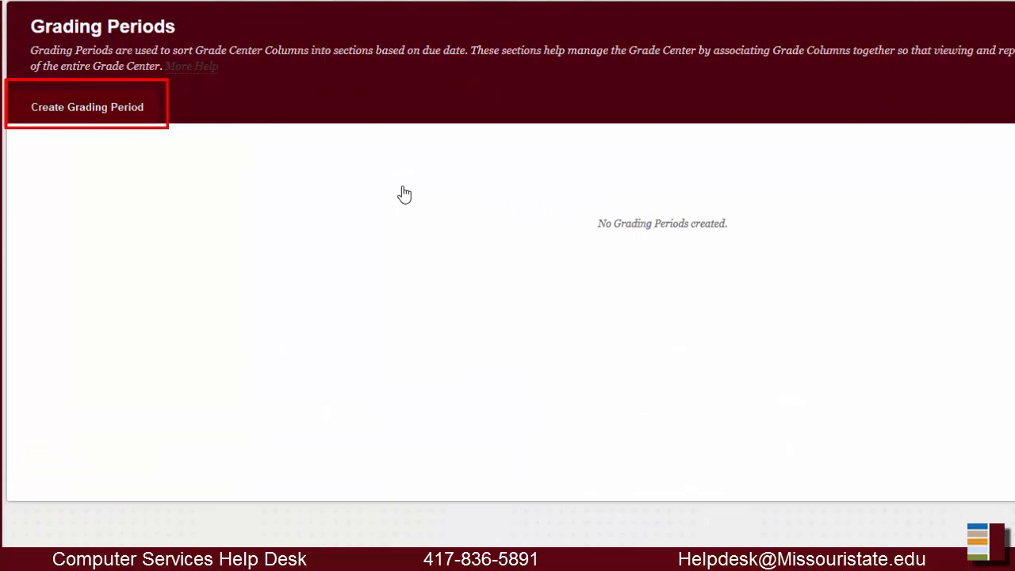
{"action": "left_click", "coordinate": [87, 107]}
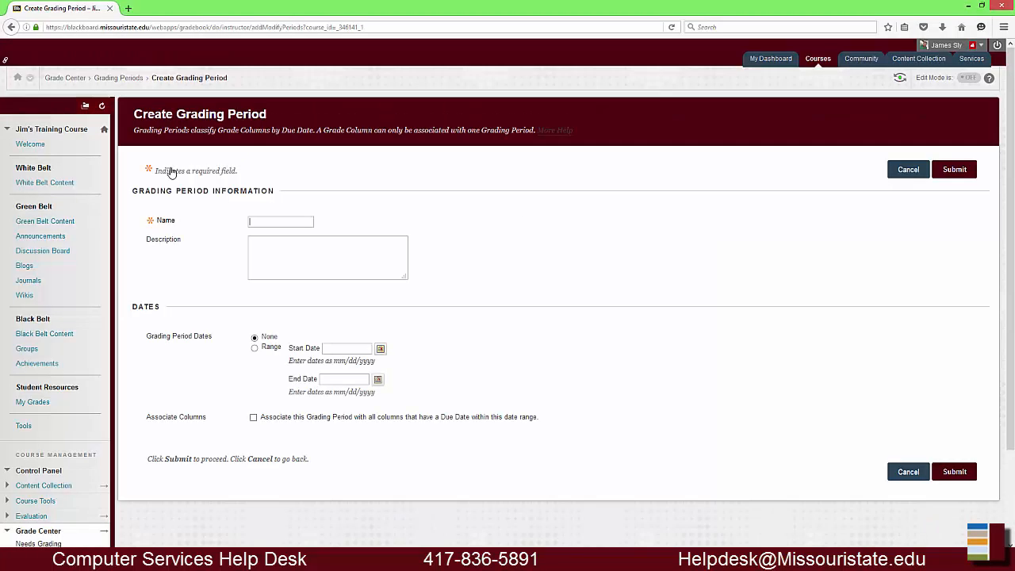
{"action": "type", "text": "Unit 1"}
{"action": "left_click", "coordinate": [959, 473]}
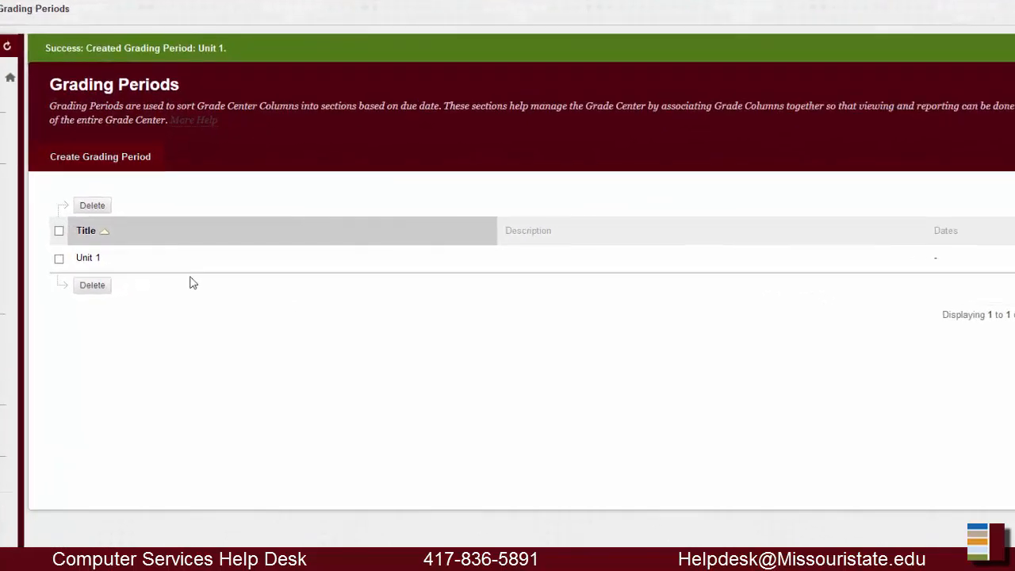
Rename the Unit 1 grading period to Unit 2 and return to the Full Grade Center
{"action": "left_click", "coordinate": [177, 265]}
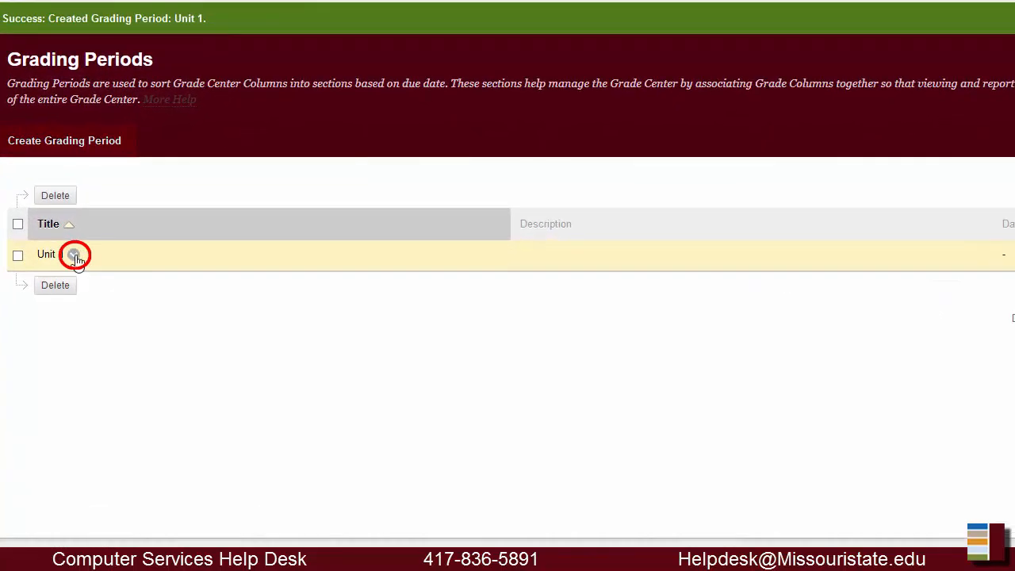
{"action": "left_click", "coordinate": [73, 255]}
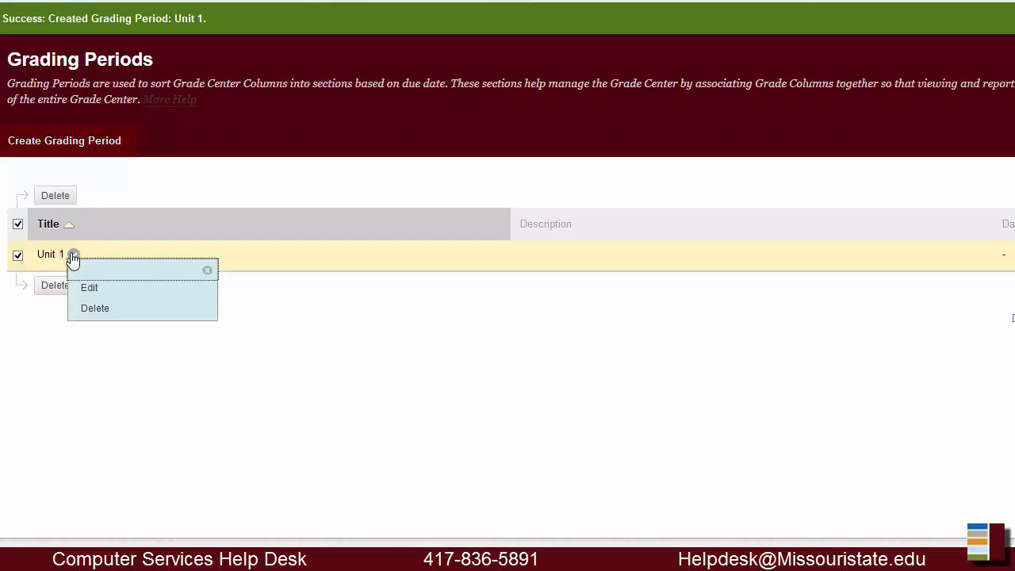
{"action": "left_click", "coordinate": [90, 288]}
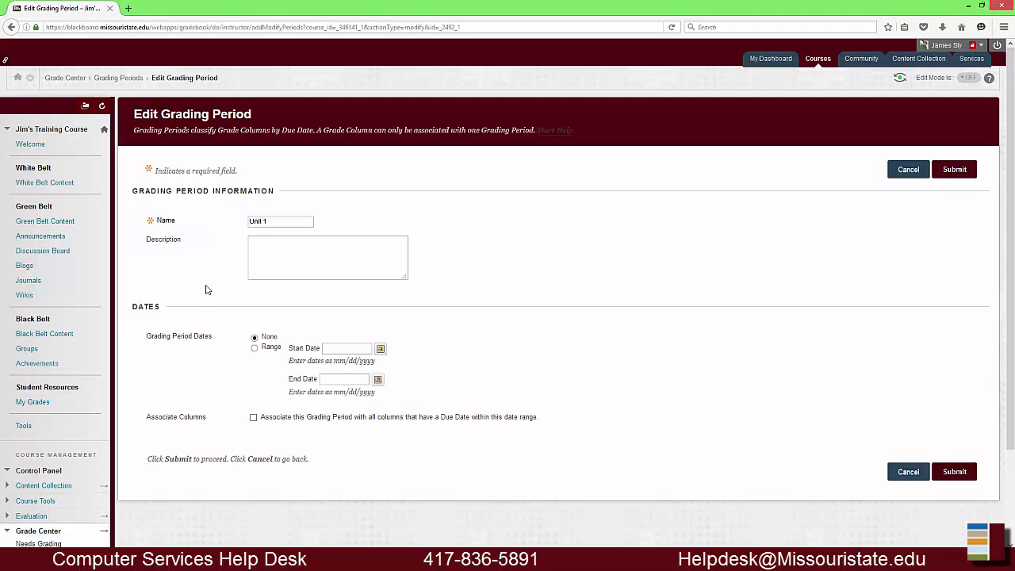
{"action": "left_click", "coordinate": [300, 219]}
{"action": "type", "text": "2"}
{"action": "left_click", "coordinate": [955, 169]}
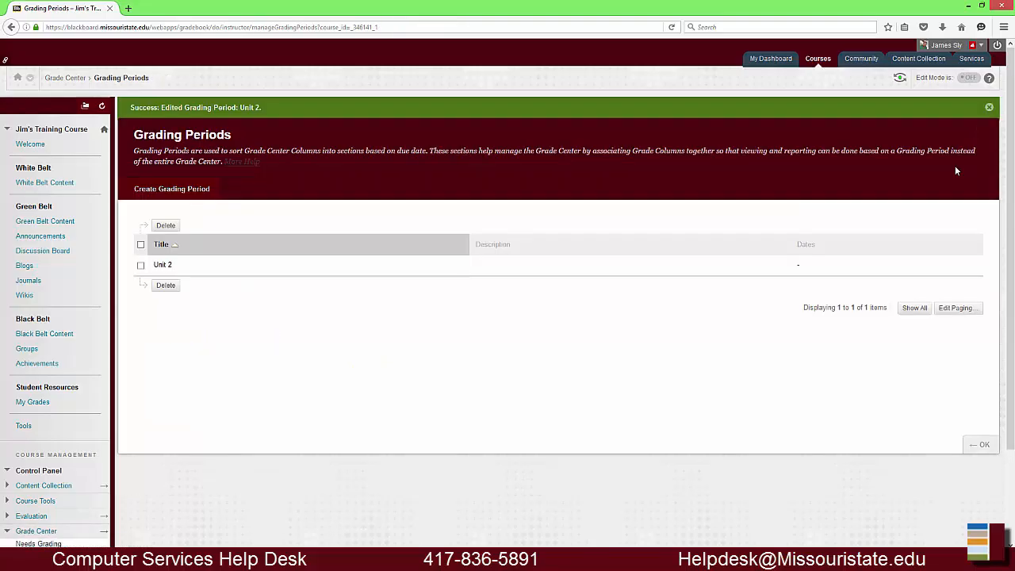
{"action": "left_click", "coordinate": [979, 443]}
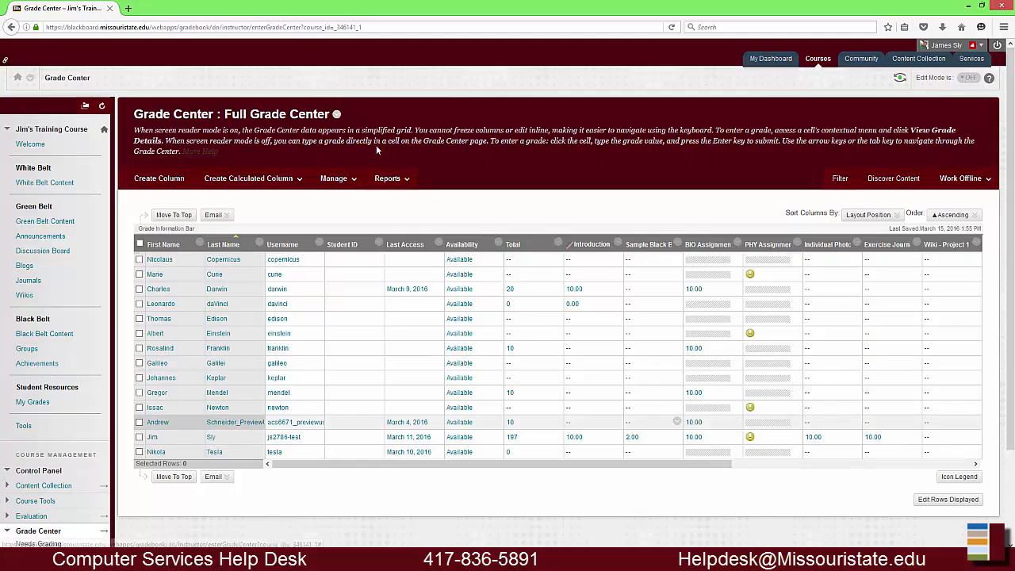
In Column Organization, assign Individual Photo Blog, Exercise Journal and Wiki - Project 1 to the Unit 2 grading period and submit
{"action": "left_click", "coordinate": [334, 178]}
{"action": "left_click", "coordinate": [347, 268]}
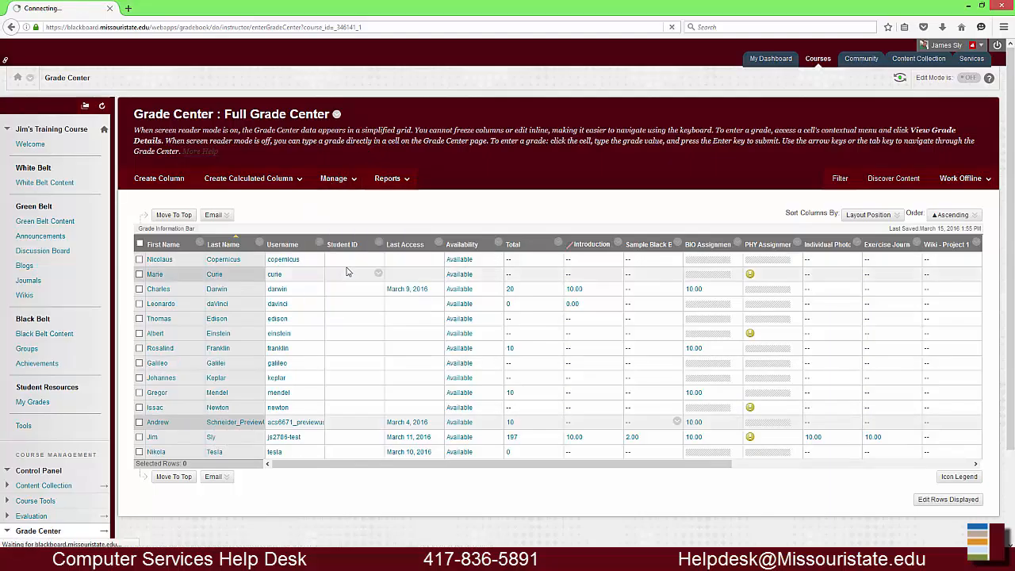
{"action": "scroll", "coordinate": [485, 388], "scroll_direction": "down", "scroll_amount": 3}
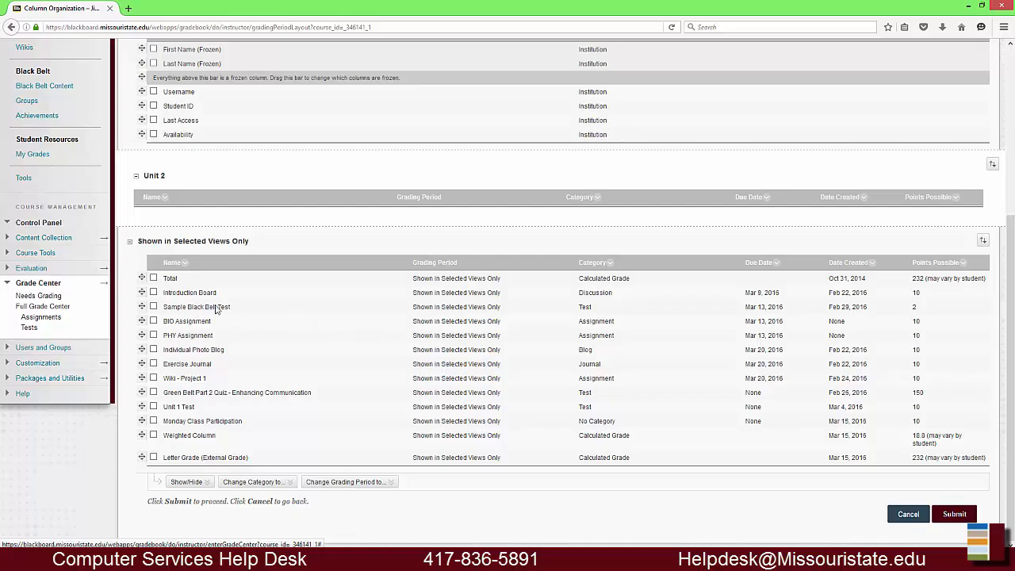
{"action": "left_click", "coordinate": [153, 378]}
{"action": "left_click", "coordinate": [153, 364]}
{"action": "left_click", "coordinate": [153, 350]}
{"action": "left_click", "coordinate": [346, 481]}
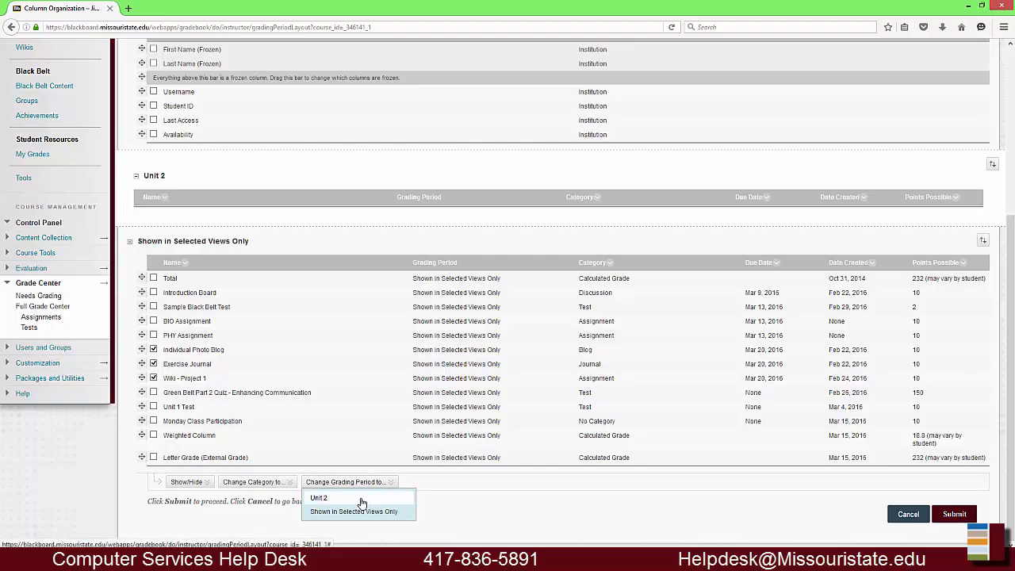
{"action": "left_click", "coordinate": [360, 498]}
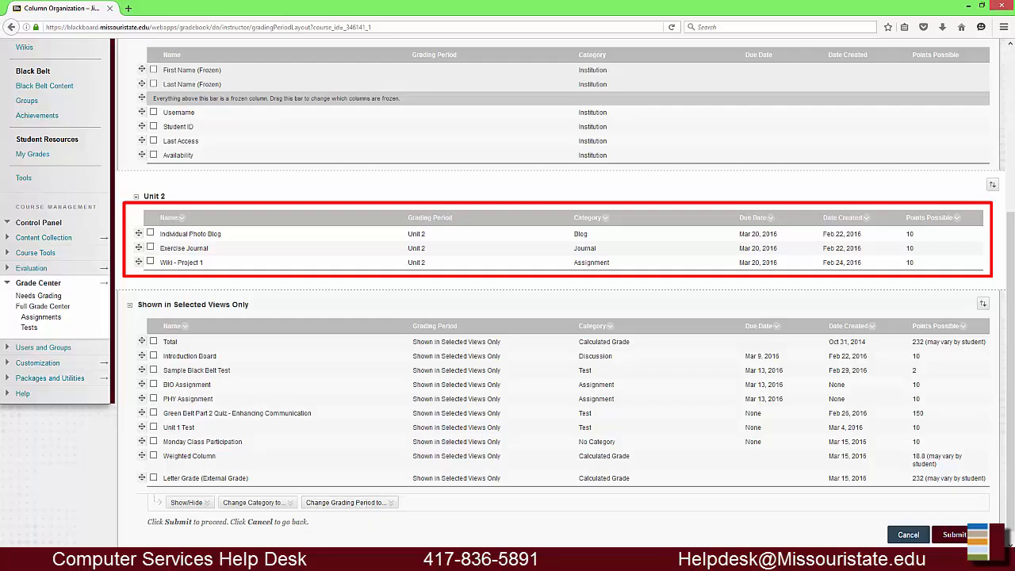
{"action": "left_click", "coordinate": [953, 535]}
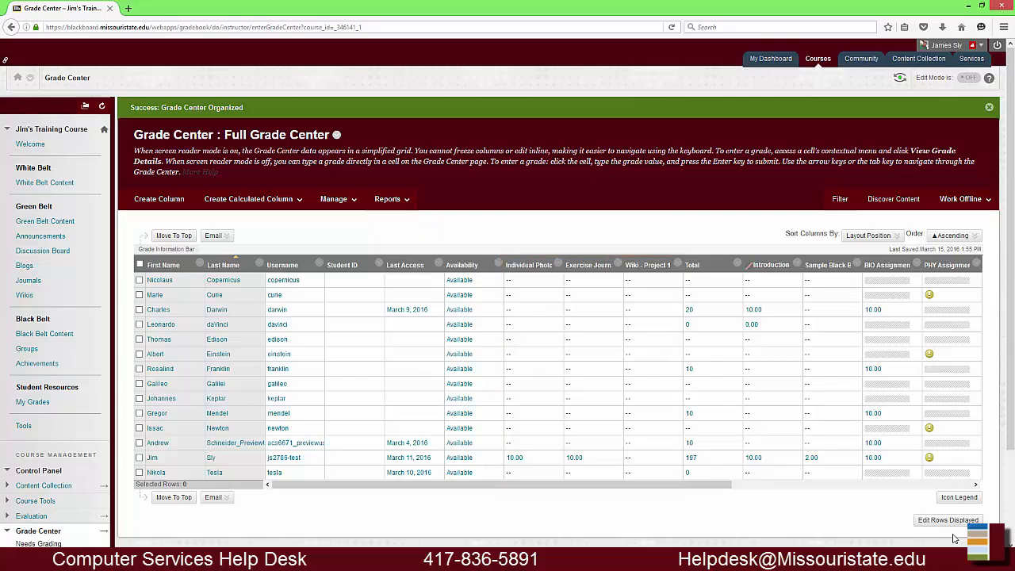
In Column Organization, move Total, Letter Grade and Weighted Column into the Shown in All Grade Center Views table
{"action": "left_click", "coordinate": [344, 204]}
{"action": "left_click", "coordinate": [349, 287]}
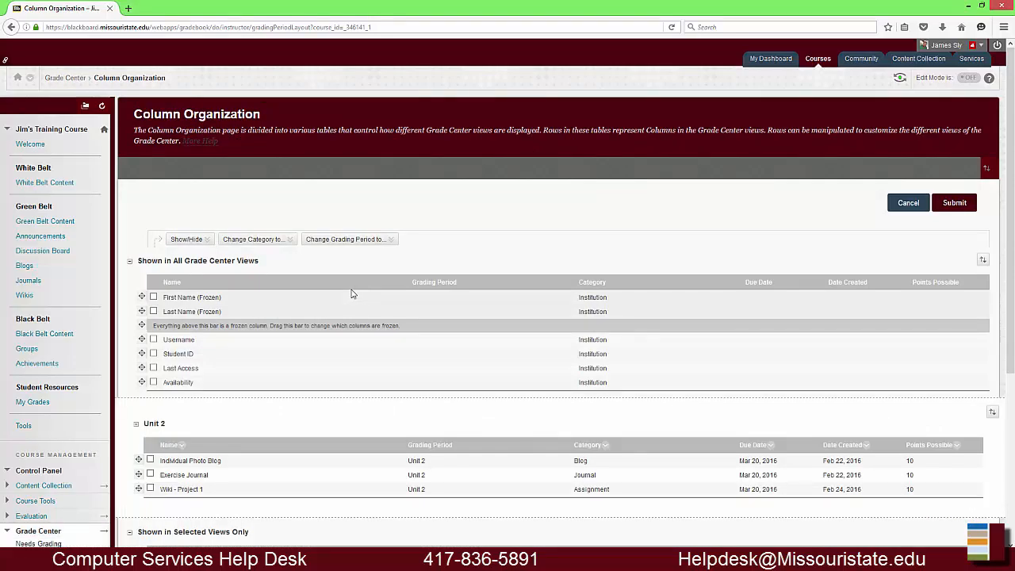
{"action": "scroll", "coordinate": [361, 277], "scroll_direction": "down", "scroll_amount": 3}
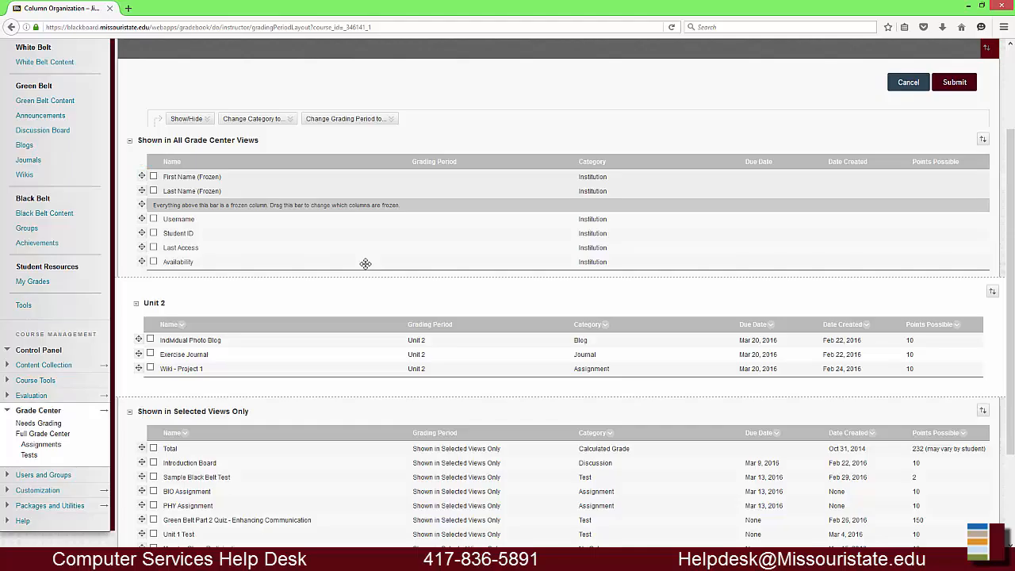
{"action": "scroll", "coordinate": [366, 266], "scroll_direction": "down", "scroll_amount": 3}
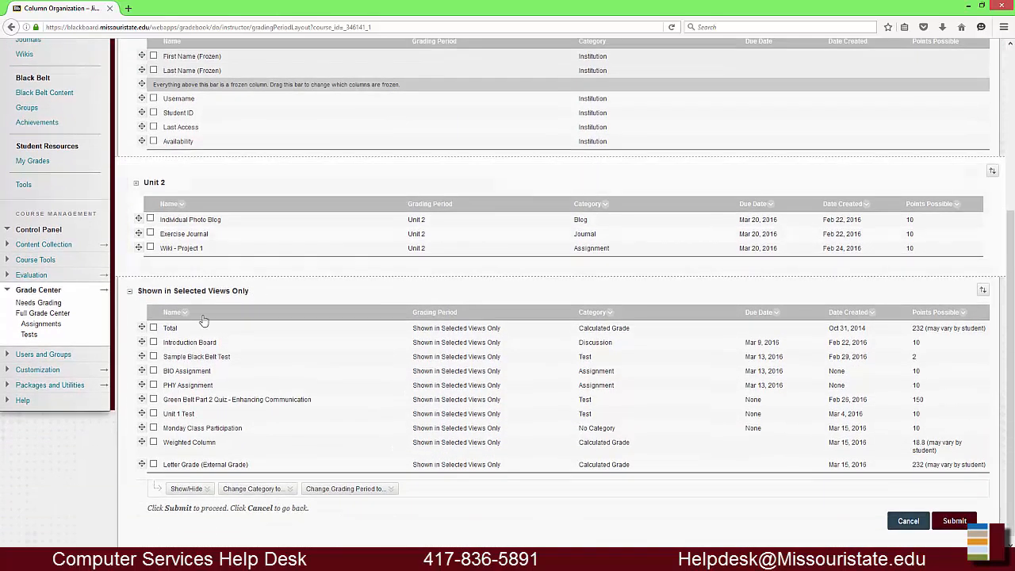
{"action": "left_click_drag", "start_coordinate": [142, 327], "coordinate": [142, 151]}
{"action": "left_click_drag", "start_coordinate": [142, 484], "coordinate": [143, 190]}
{"action": "left_click_drag", "start_coordinate": [139, 476], "coordinate": [143, 204]}
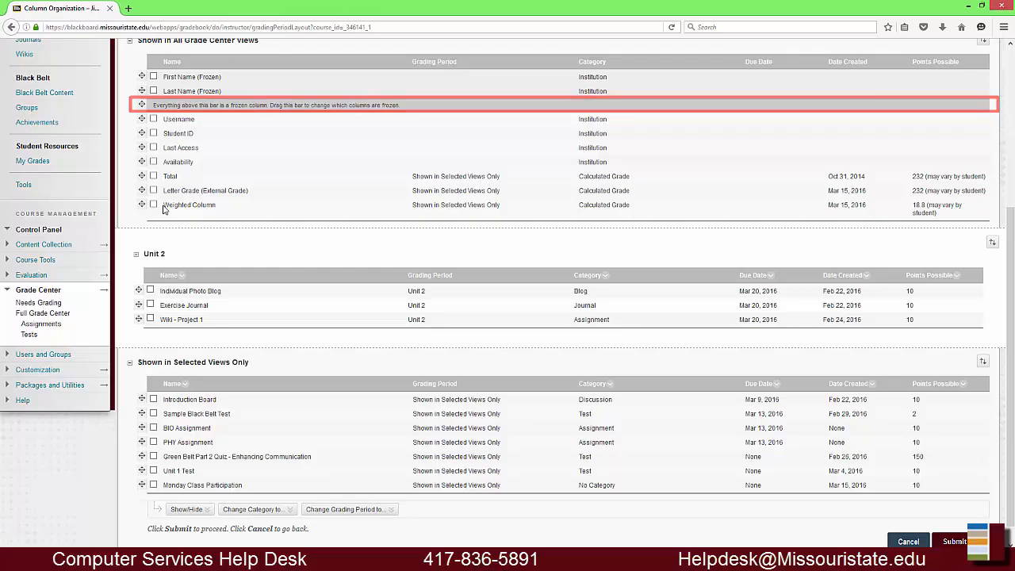
Freeze the Total, Letter Grade and Weighted Column columns, submit, and check the frozen columns in the Full Grade Center
{"action": "left_click_drag", "start_coordinate": [142, 176], "coordinate": [148, 108]}
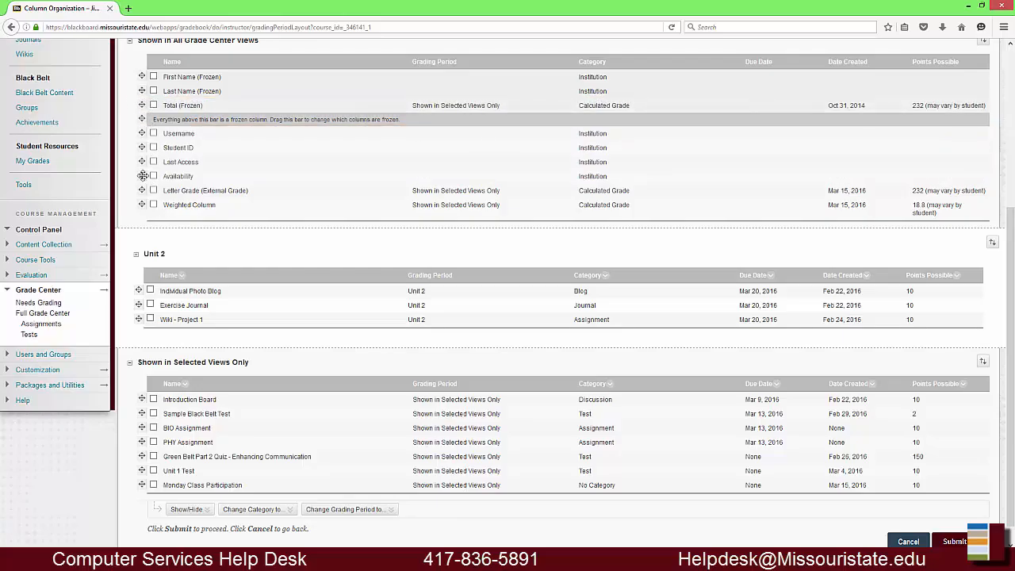
{"action": "left_click_drag", "start_coordinate": [142, 191], "coordinate": [142, 132]}
{"action": "left_click", "coordinate": [955, 542]}
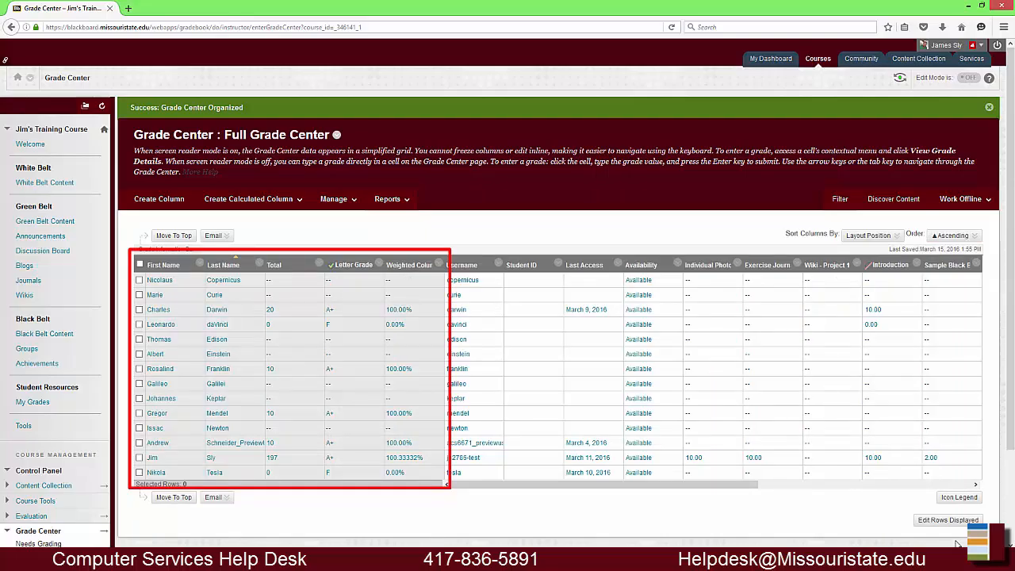
{"action": "left_click_drag", "start_coordinate": [605, 485], "coordinate": [544, 494]}
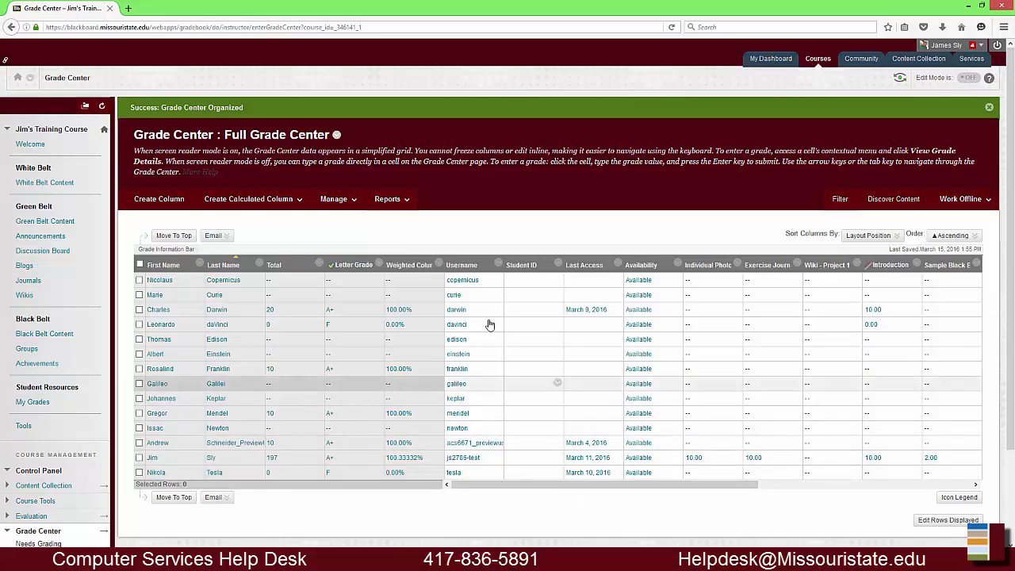
Open the Letter grading schema for editing
{"action": "left_click", "coordinate": [342, 202]}
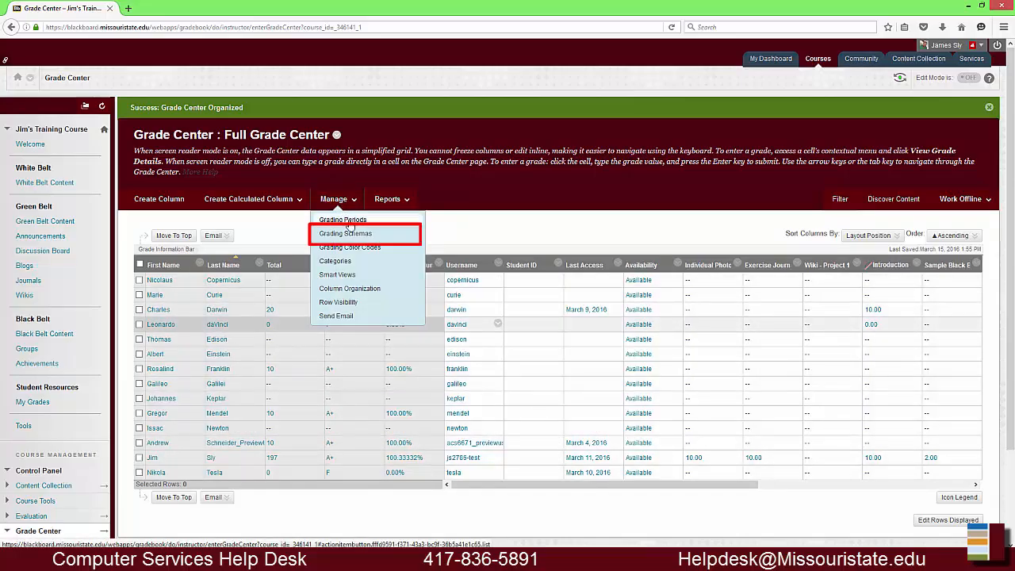
{"action": "left_click", "coordinate": [349, 234]}
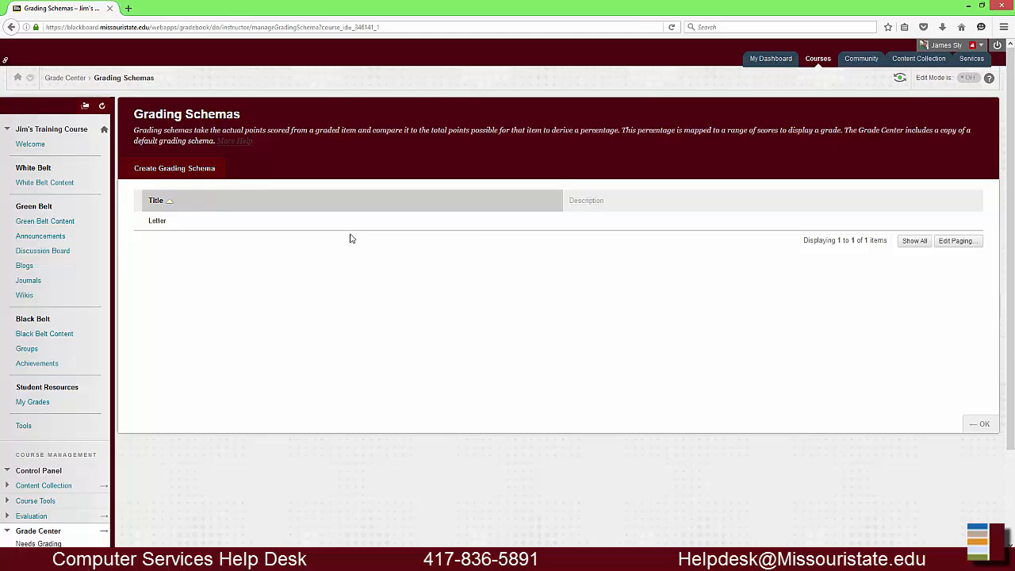
{"action": "mouse_move", "coordinate": [308, 219]}
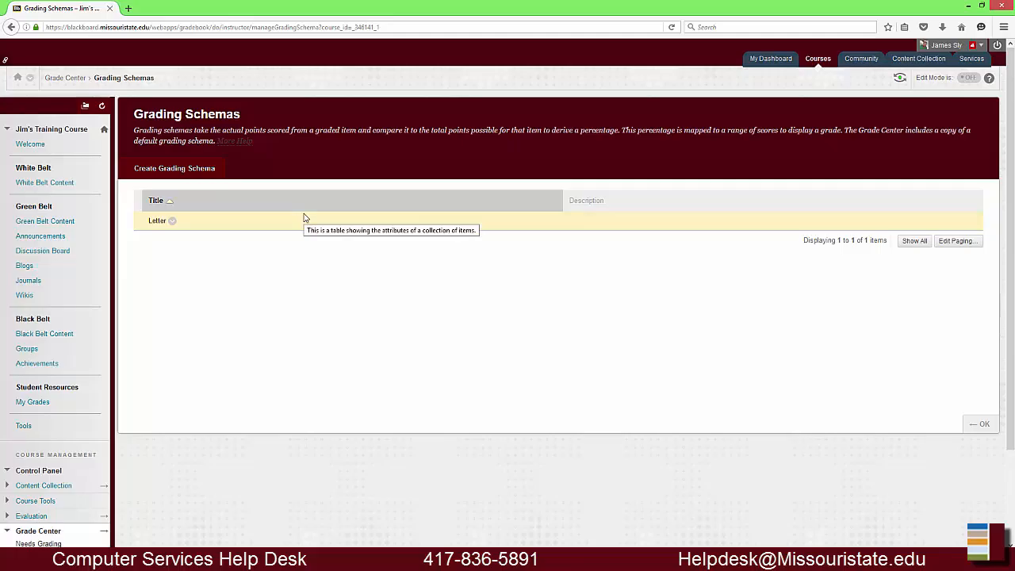
{"action": "left_click", "coordinate": [172, 221]}
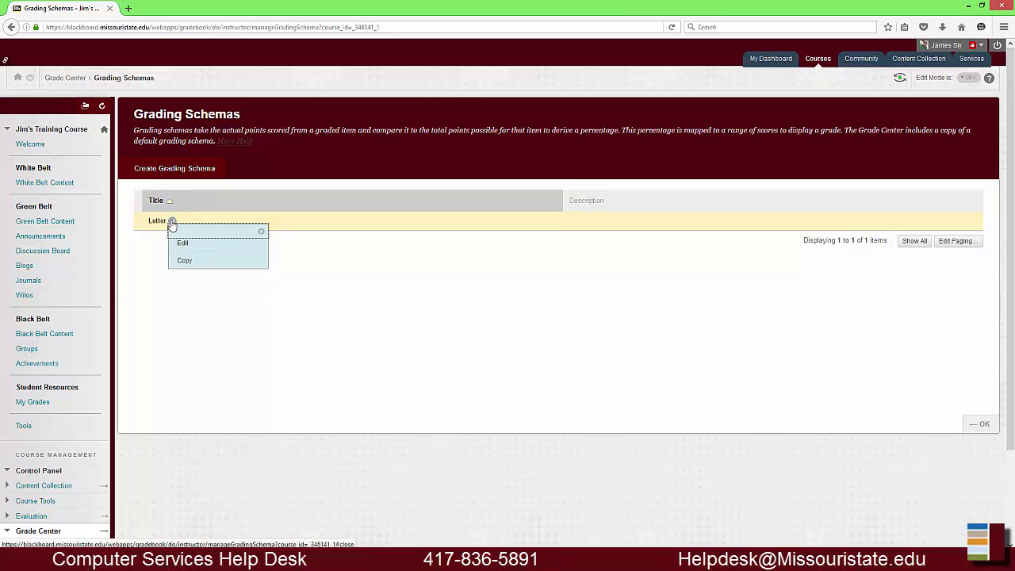
{"action": "left_click", "coordinate": [189, 243]}
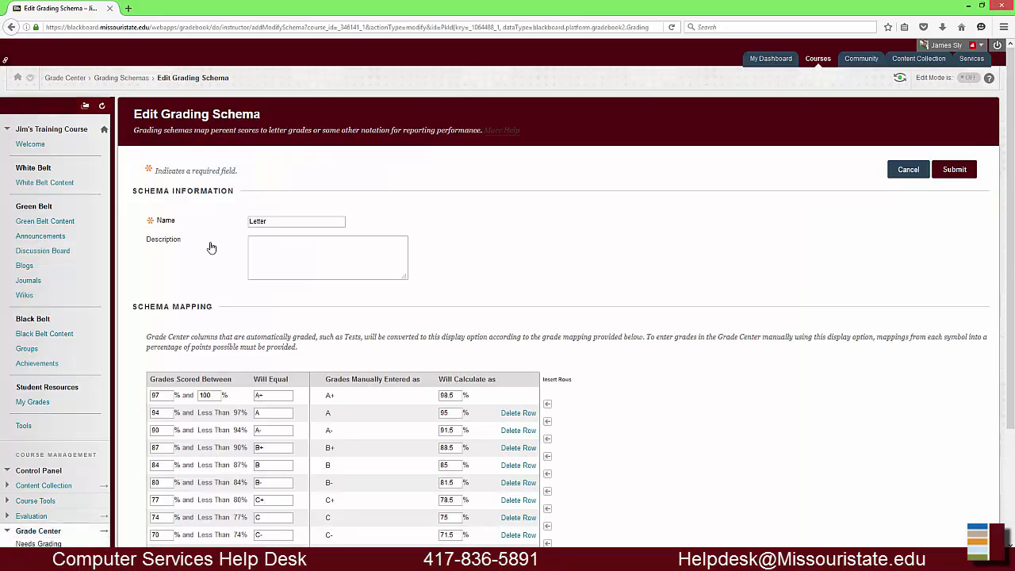
Delete the A, A-, B+, B-, C+, C-, D+ and D- rows from the Letter schema mapping
{"action": "scroll", "coordinate": [685, 344], "scroll_direction": "down", "scroll_amount": 1}
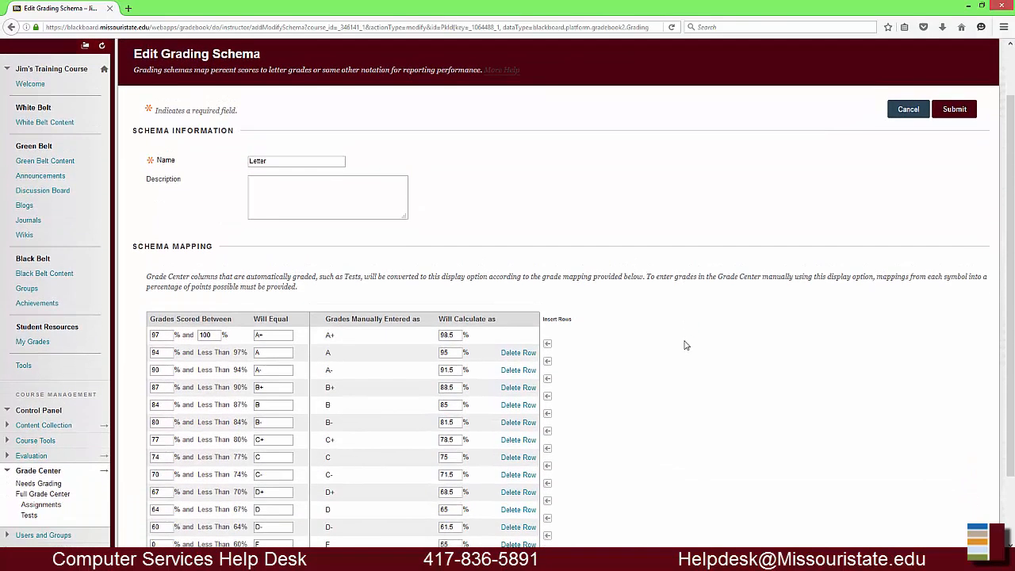
{"action": "scroll", "coordinate": [686, 345], "scroll_direction": "down", "scroll_amount": 1}
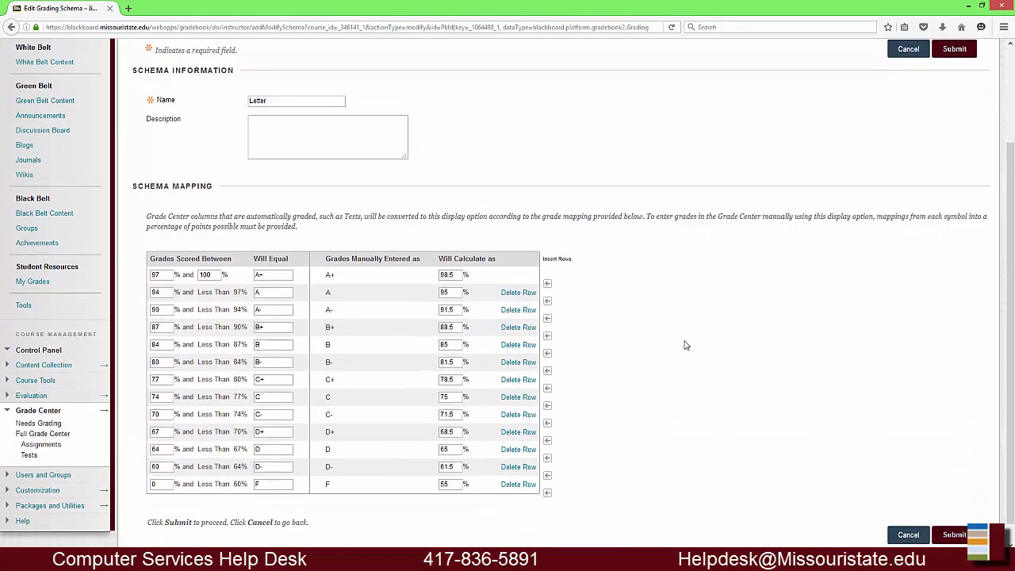
{"action": "left_click", "coordinate": [519, 293]}
{"action": "left_click", "coordinate": [520, 293]}
{"action": "left_click", "coordinate": [520, 293]}
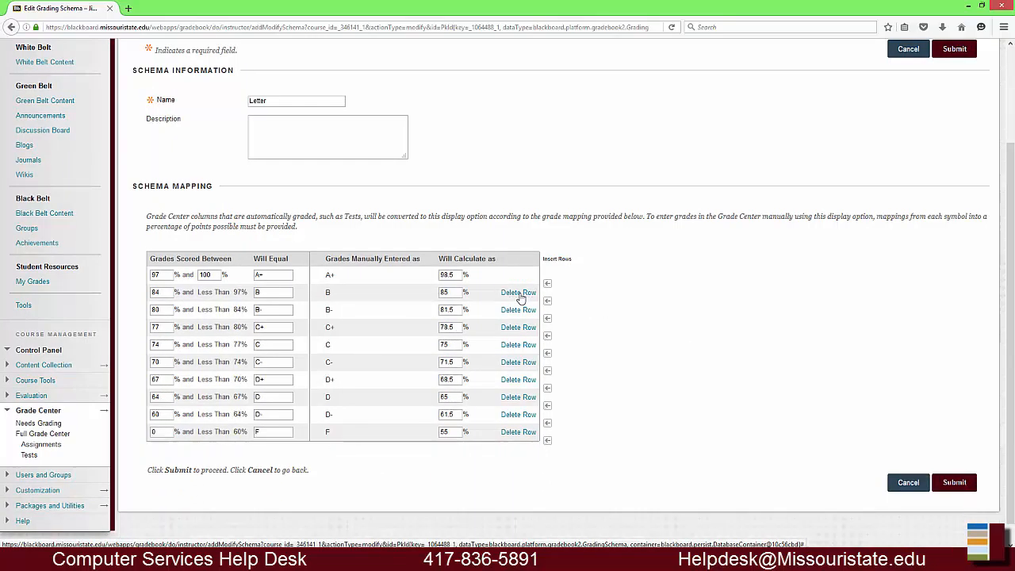
{"action": "left_click", "coordinate": [519, 309]}
{"action": "left_click", "coordinate": [520, 310]}
{"action": "left_click", "coordinate": [522, 327]}
{"action": "left_click", "coordinate": [523, 328]}
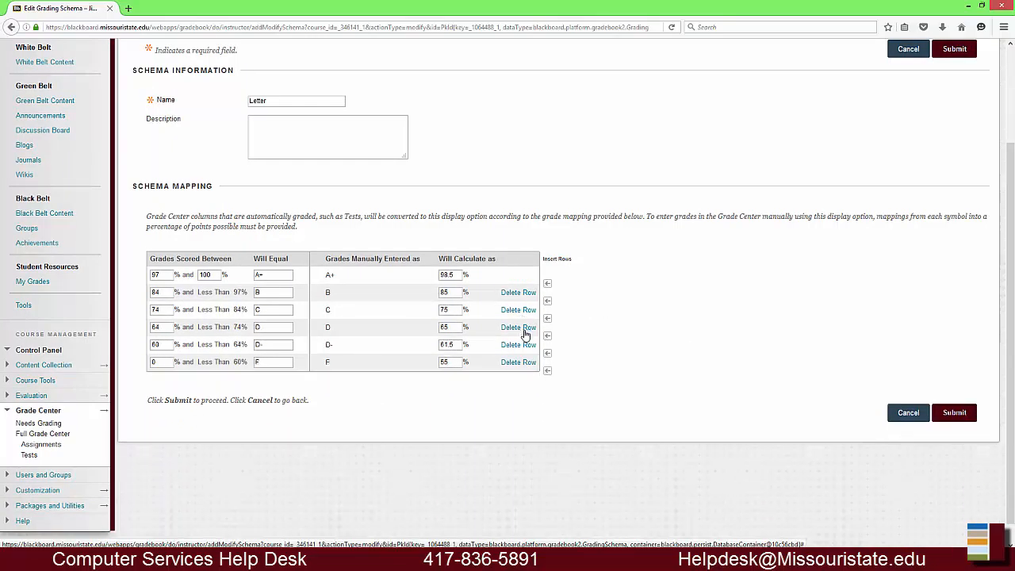
{"action": "left_click", "coordinate": [522, 344]}
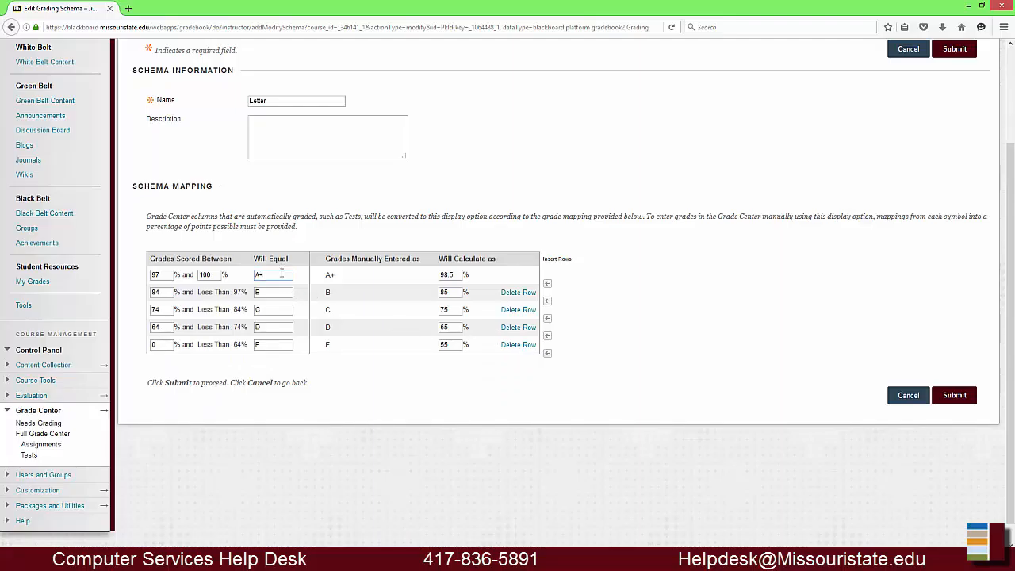
Rename the A+ grade to A and set the lower limits of A, B, C and D to 90, 80, 70 and 60%
{"action": "double_click", "coordinate": [162, 275]}
{"action": "type", "text": "90"}
{"action": "double_click", "coordinate": [163, 291]}
{"action": "type", "text": "80"}
{"action": "double_click", "coordinate": [162, 309]}
{"action": "type", "text": "70"}
{"action": "double_click", "coordinate": [162, 326]}
{"action": "type", "text": "60"}
Set the lower limits of A, B, C and D to 89.5, 79.5, 69.5 and 59.5%, submit the schema and return to the Full Grade Center
{"action": "double_click", "coordinate": [159, 274]}
{"action": "type", "text": "89"}
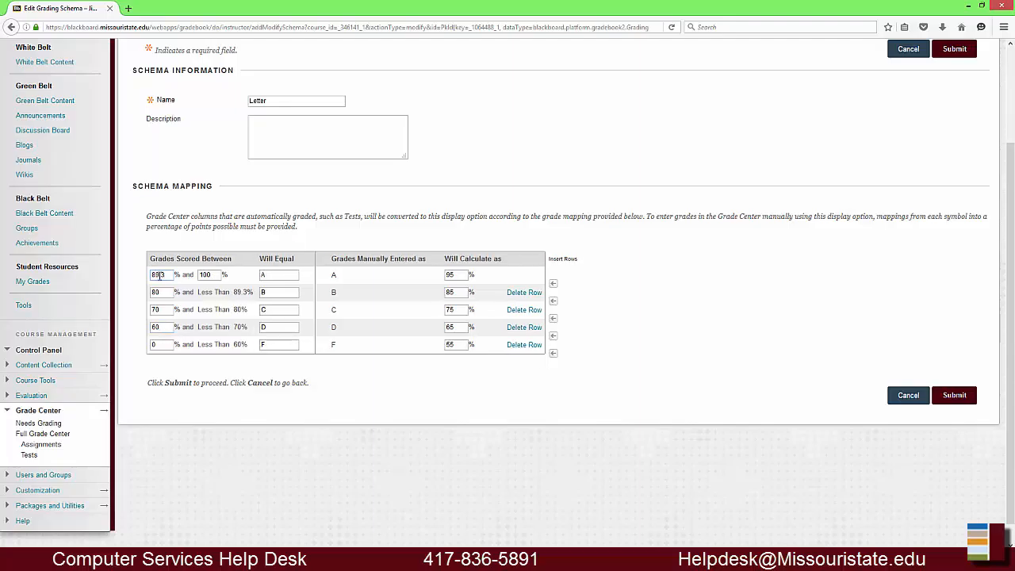
{"action": "type", "text": ".5"}
{"action": "double_click", "coordinate": [156, 292]}
{"action": "type", "text": "79.5"}
{"action": "double_click", "coordinate": [162, 310]}
{"action": "type", "text": "69.5"}
{"action": "double_click", "coordinate": [169, 326]}
{"action": "type", "text": "59.5"}
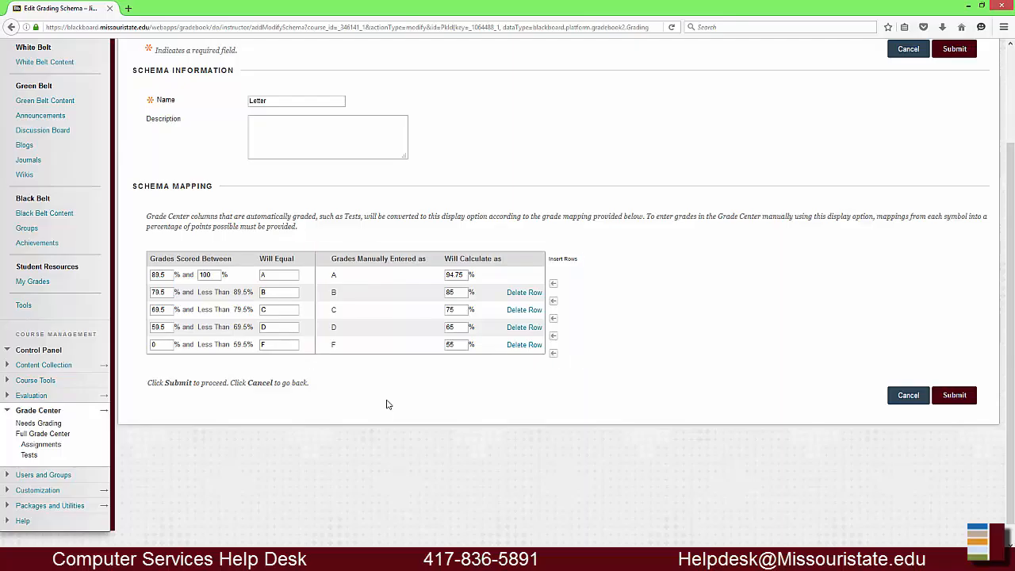
{"action": "left_click", "coordinate": [955, 396]}
{"action": "left_click", "coordinate": [980, 444]}
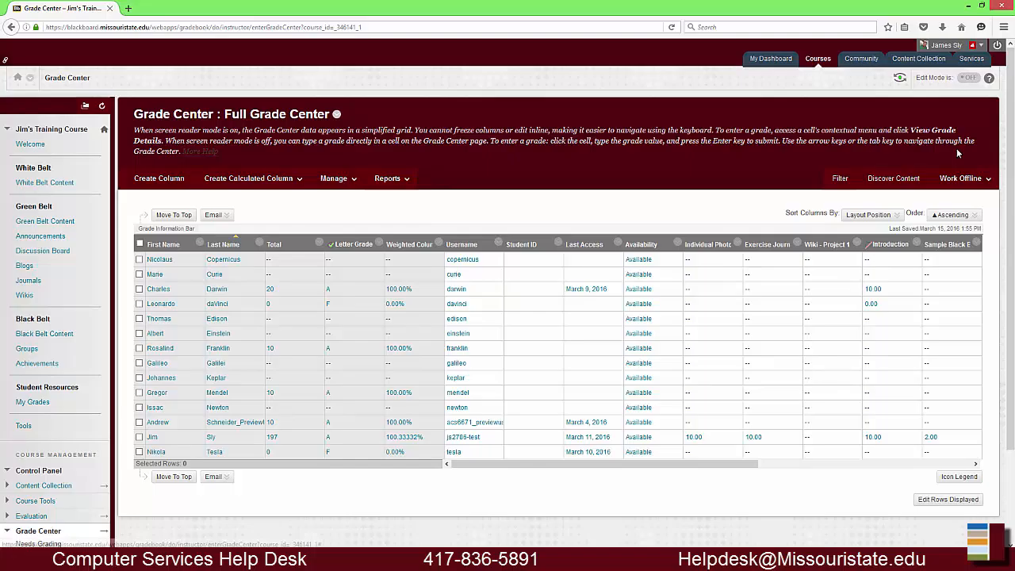
Open the Grading Color Codes settings for the Grade Center and enable grading color codes
{"action": "left_click", "coordinate": [346, 184]}
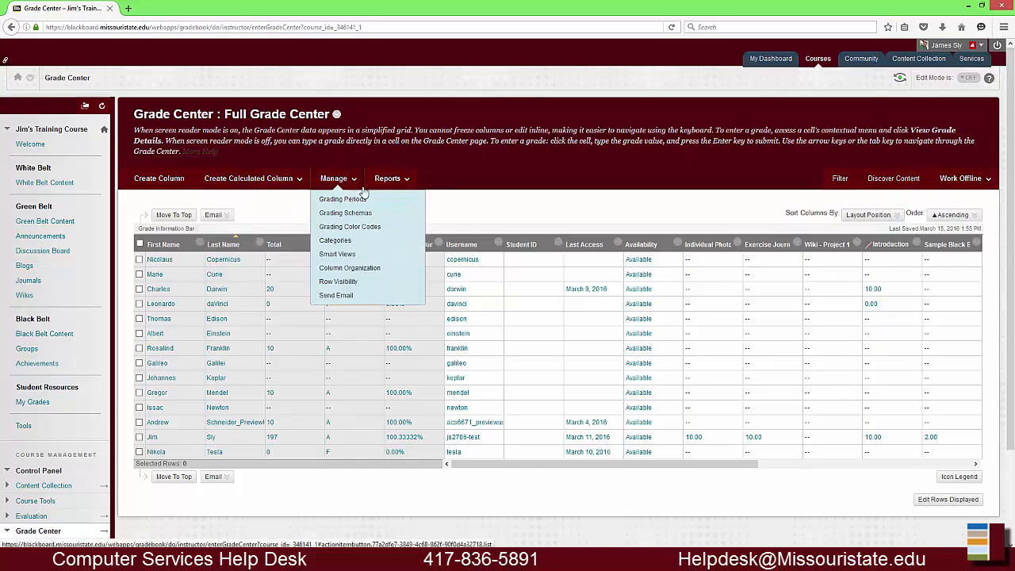
{"action": "left_click", "coordinate": [352, 228]}
{"action": "left_click", "coordinate": [253, 221]}
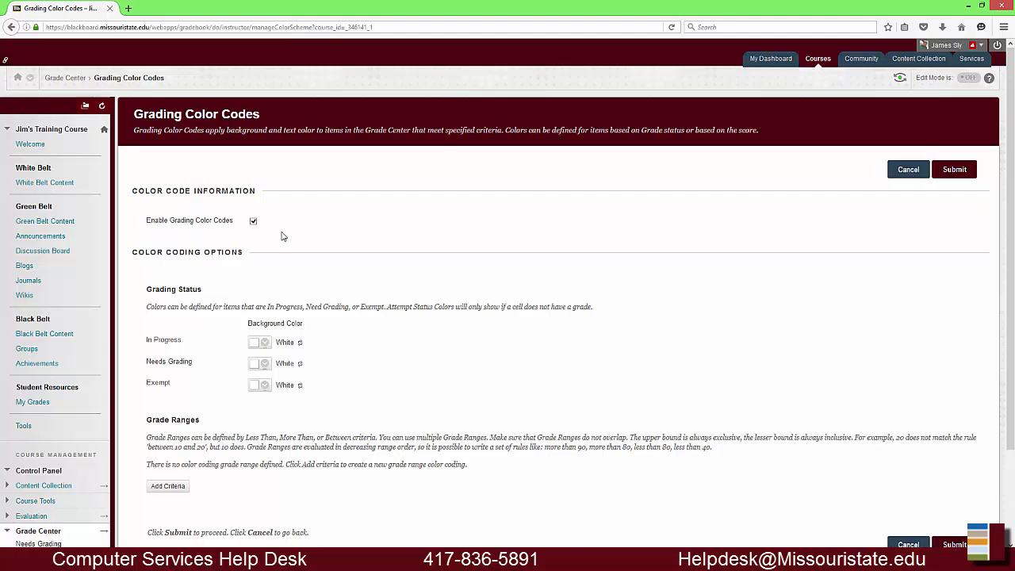
Set the grading status background colors to Yellow (FFFF00) for In Progress and green (33FF00) for Needs Grading
{"action": "left_click", "coordinate": [257, 342]}
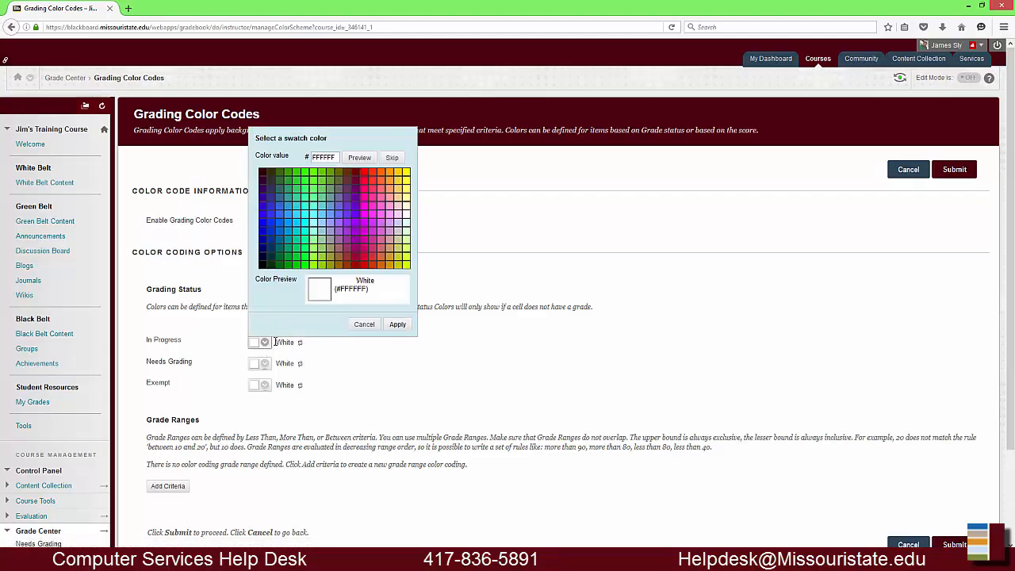
{"action": "left_click", "coordinate": [404, 184]}
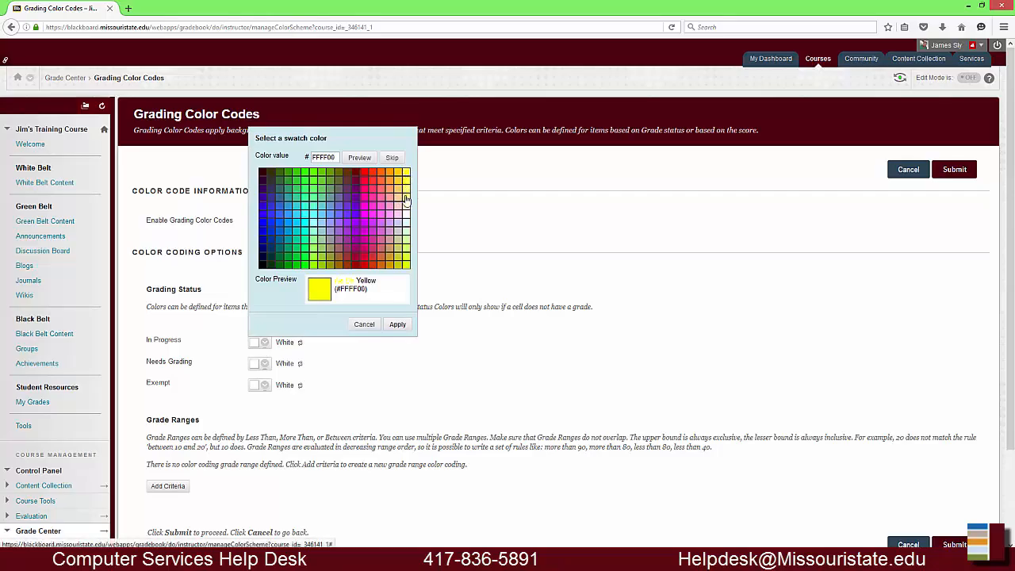
{"action": "left_click", "coordinate": [398, 323]}
{"action": "left_click", "coordinate": [262, 364]}
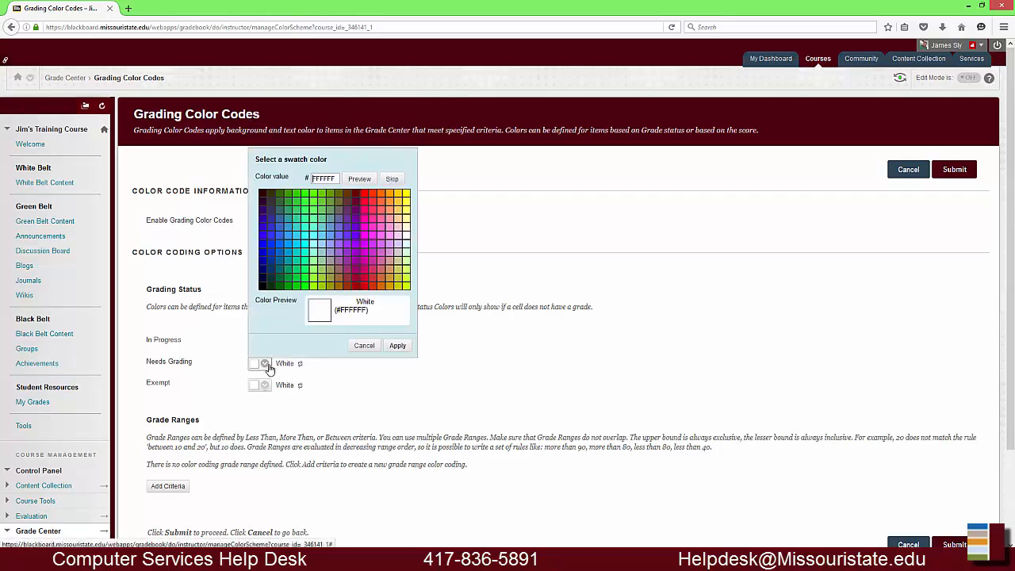
{"action": "left_click", "coordinate": [314, 195]}
{"action": "left_click", "coordinate": [305, 198]}
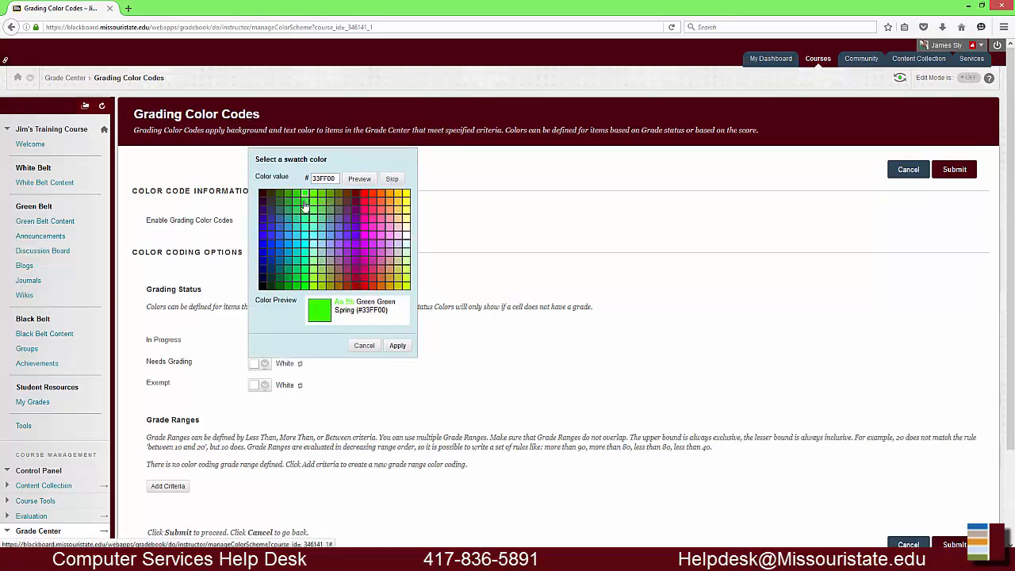
{"action": "left_click", "coordinate": [397, 345]}
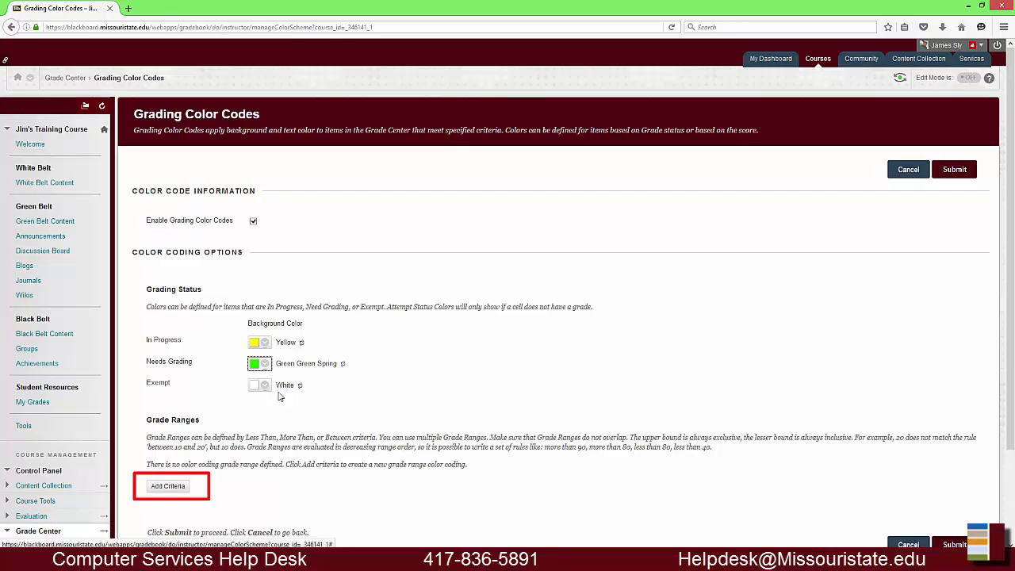
Add a grade range criterion giving scores less than 49.5% a red background, then submit the color codes and review the grade columns
{"action": "left_click", "coordinate": [181, 487]}
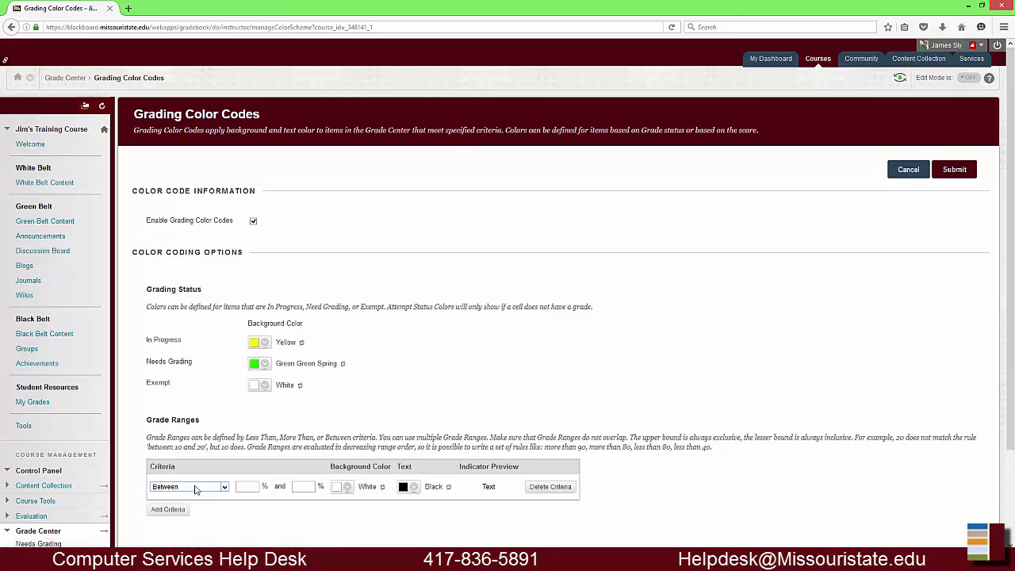
{"action": "left_click", "coordinate": [216, 492]}
{"action": "left_click", "coordinate": [219, 511]}
{"action": "left_click", "coordinate": [244, 486]}
{"action": "type", "text": "49.5"}
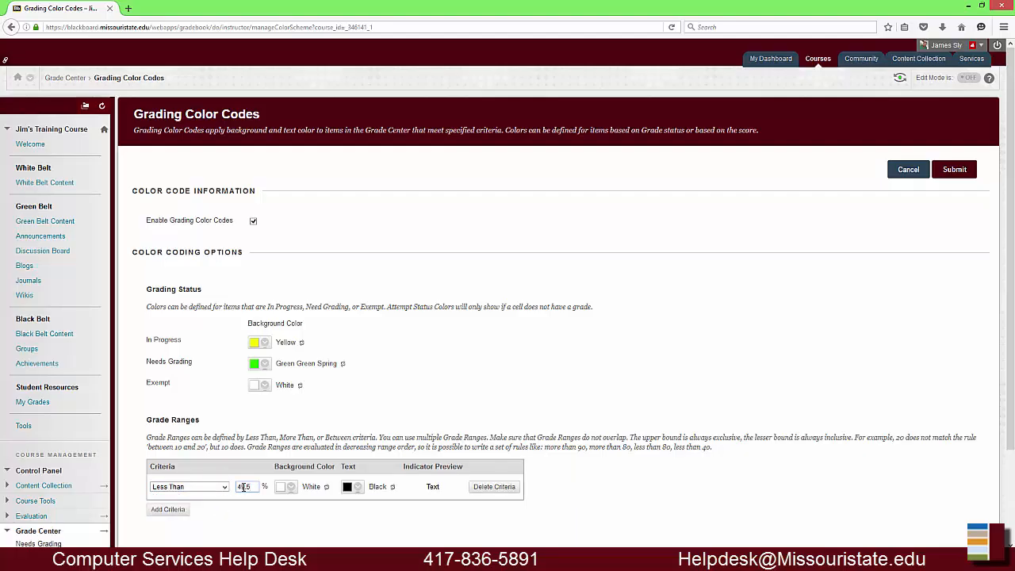
{"action": "left_click", "coordinate": [289, 486]}
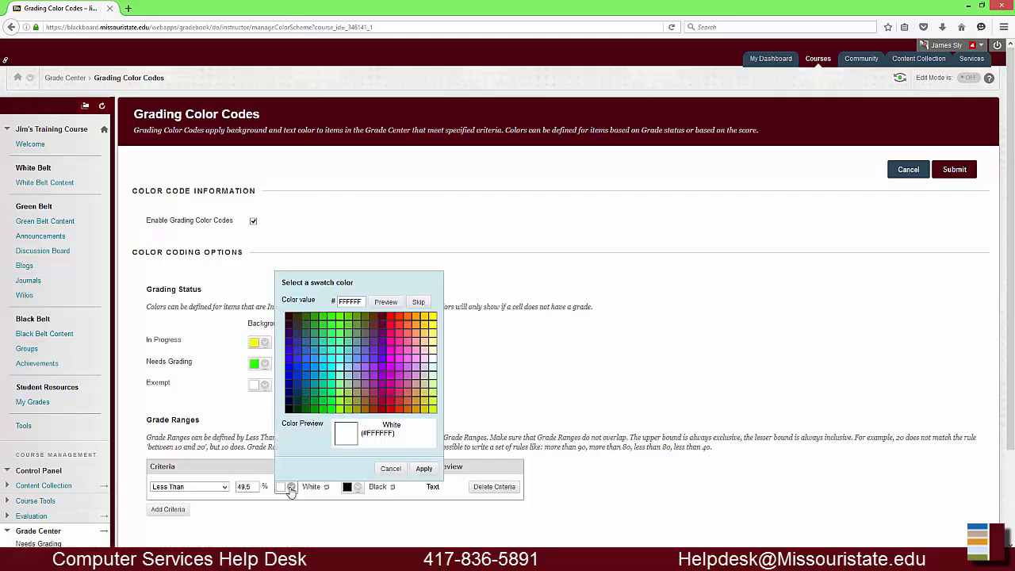
{"action": "left_click", "coordinate": [391, 317]}
{"action": "left_click", "coordinate": [424, 469]}
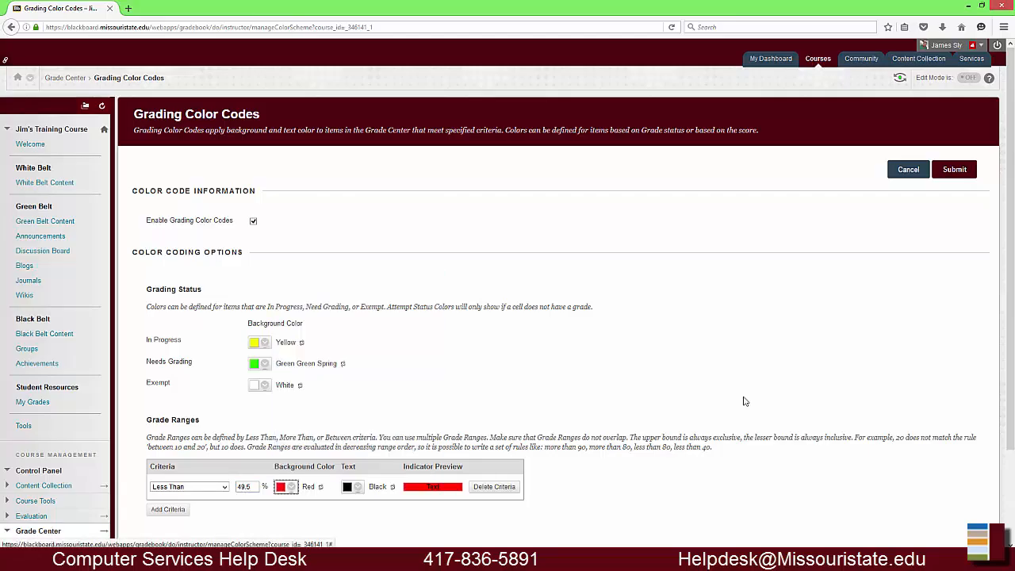
{"action": "left_click", "coordinate": [950, 169]}
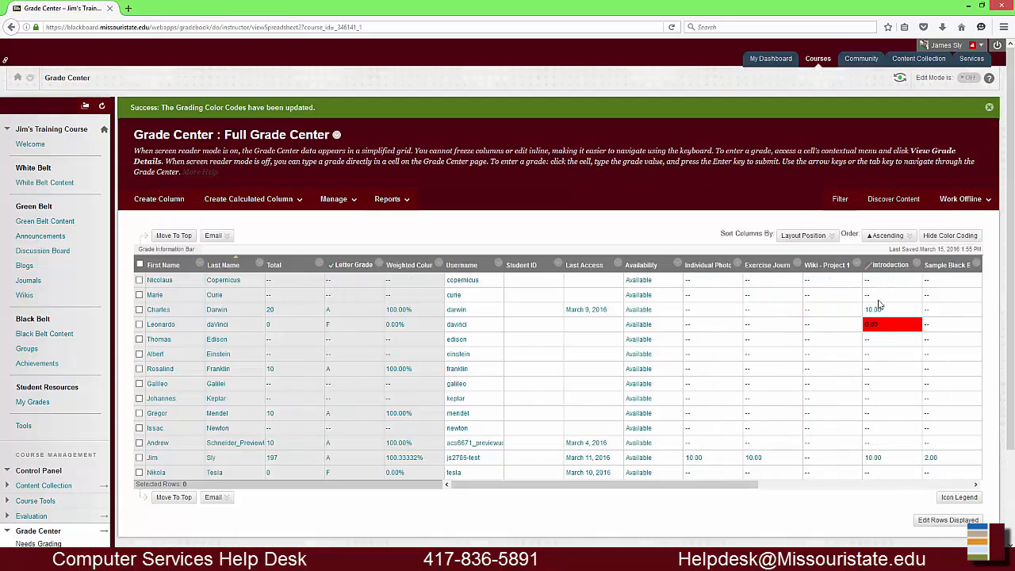
{"action": "left_click_drag", "start_coordinate": [743, 488], "coordinate": [919, 491]}
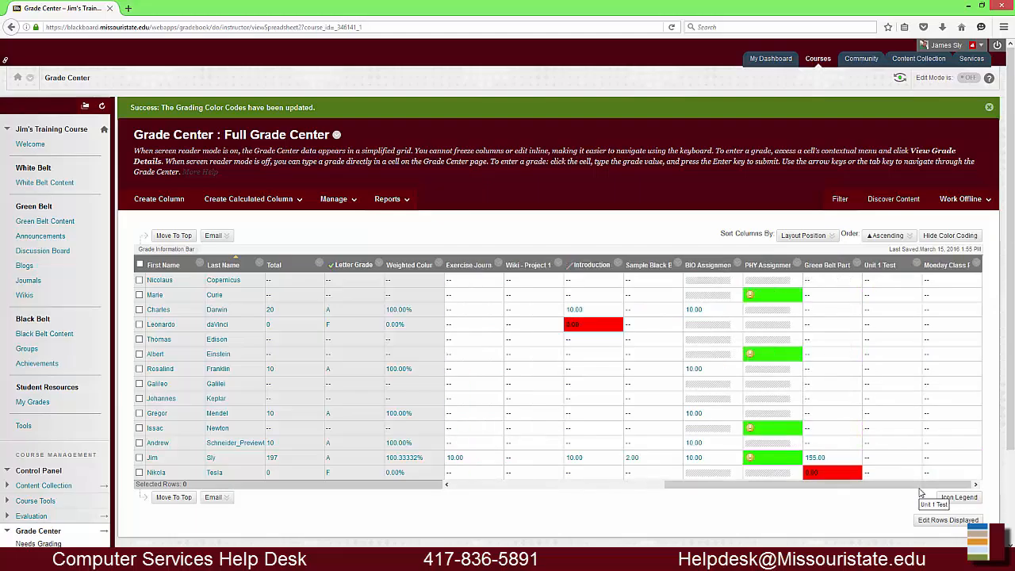